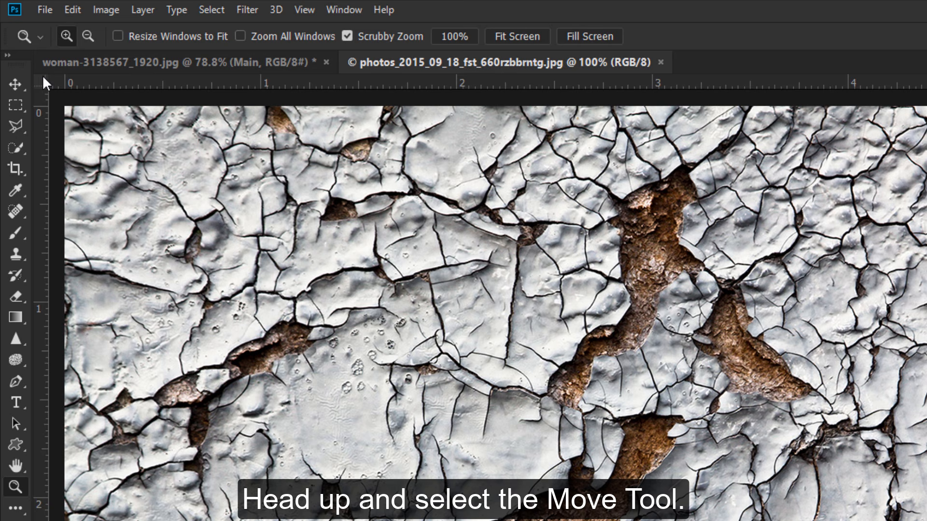
# Step: Move the cracked paint texture into the woman portrait document over her face and set its layer opacity to 50%
pyautogui.click(15, 84)
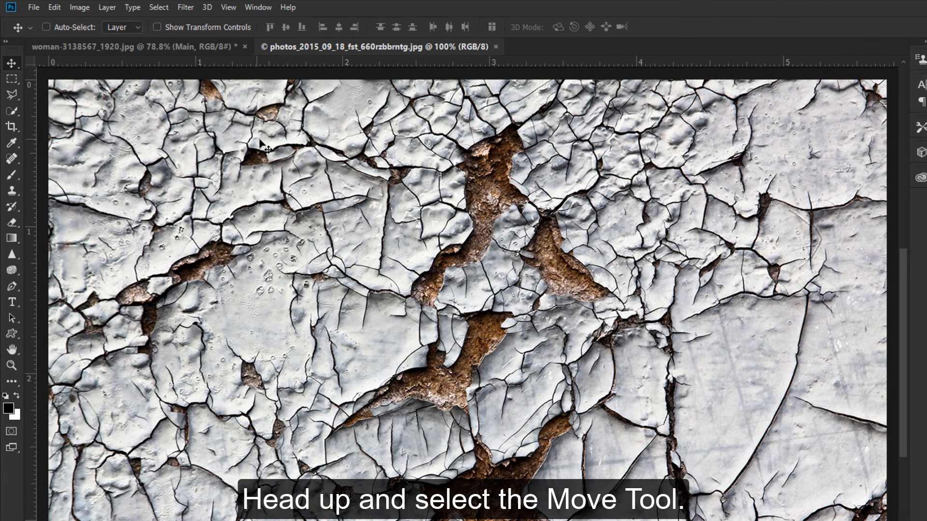
pyautogui.moveTo(260, 144); pyautogui.dragTo(445, 259)
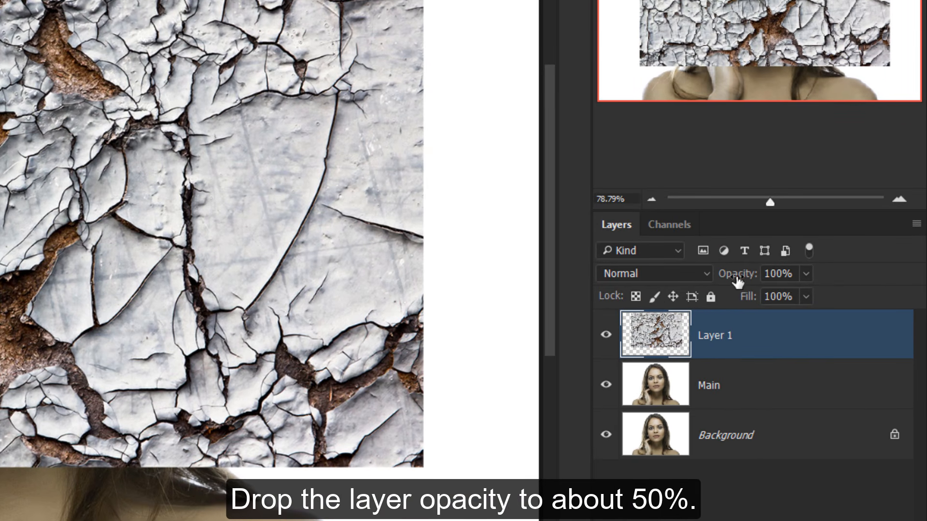
pyautogui.moveTo(737, 280); pyautogui.dragTo(694, 274)
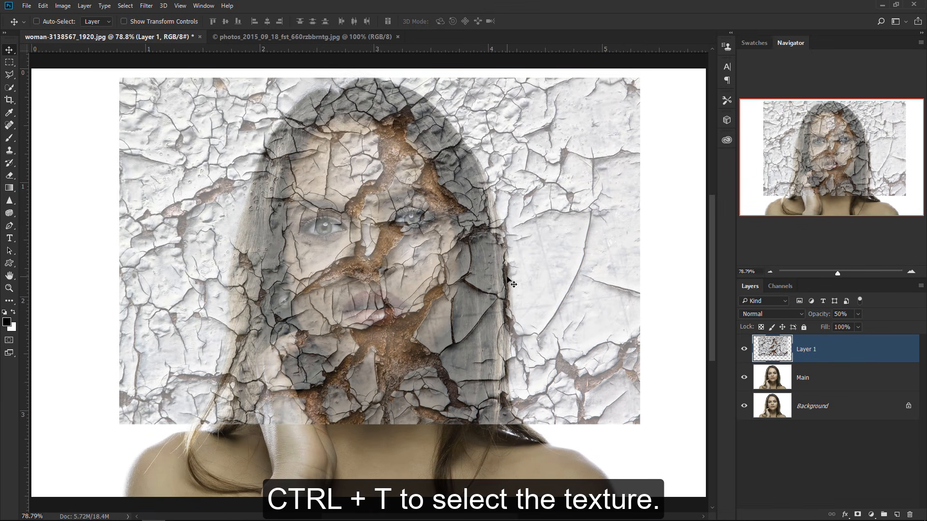
# Step: Transform the texture layer over the face, rotating it about -25.75° and scaling it to about 74%
pyautogui.hotkey('ctrl', 't')
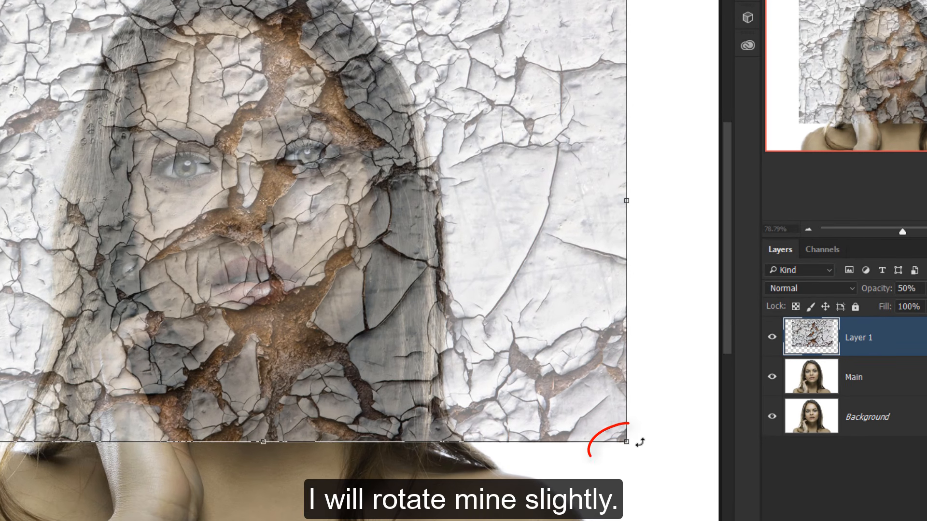
pyautogui.moveTo(639, 442); pyautogui.dragTo(622, 268)
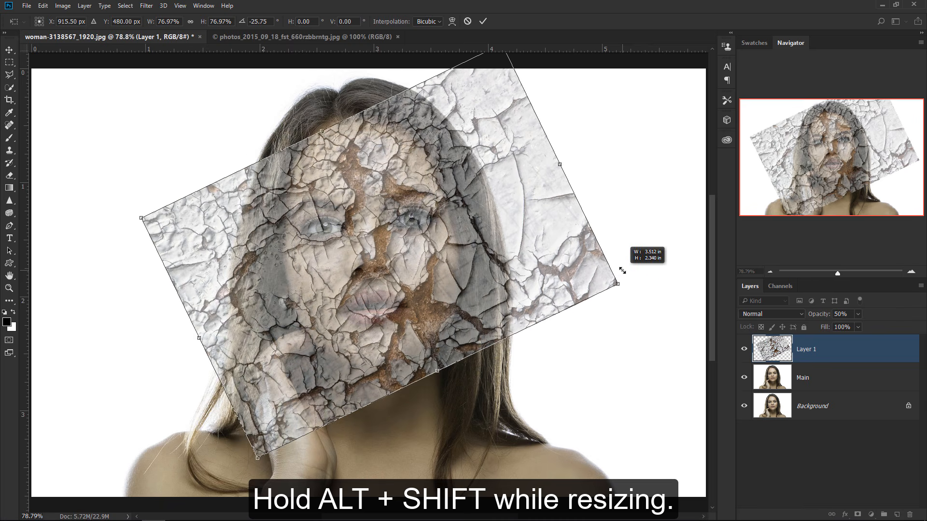
pyautogui.moveTo(536, 263); pyautogui.dragTo(574, 257)
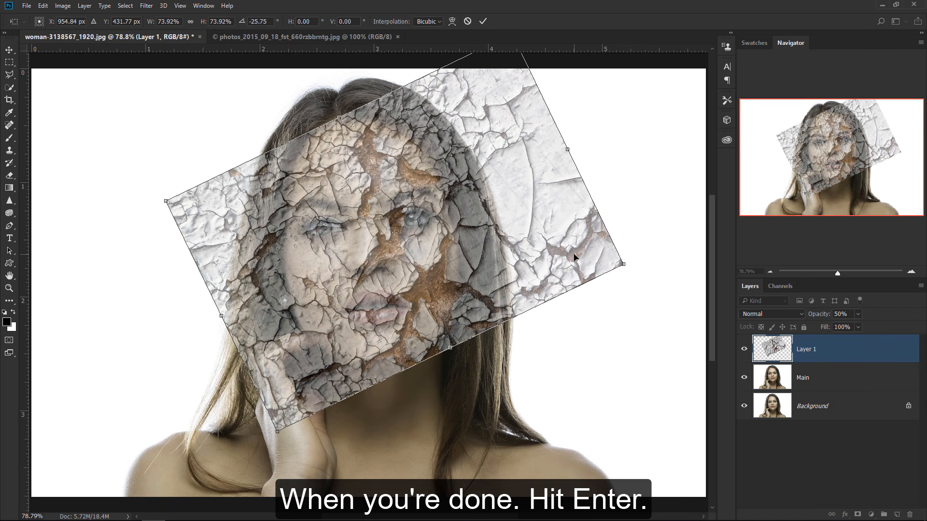
pyautogui.click(481, 22)
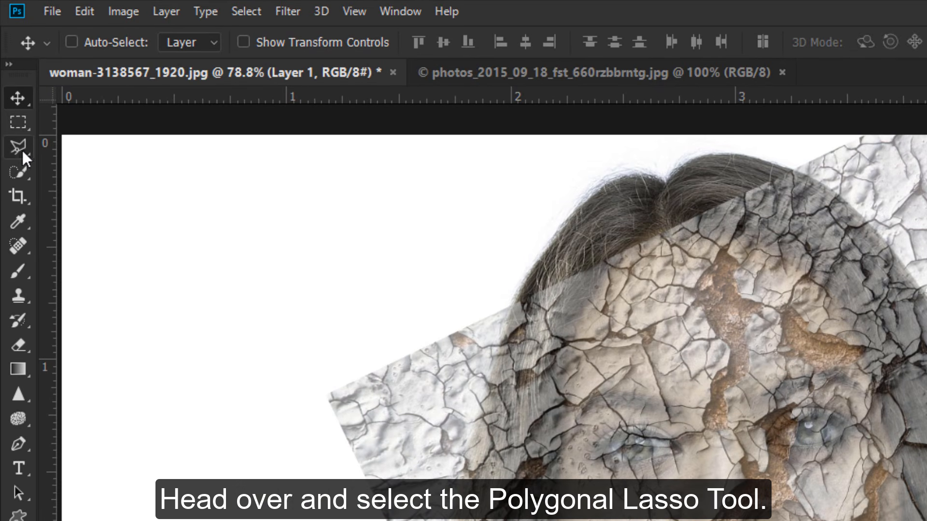
# Step: Select the excess texture beyond the right side of the woman's face with the Polygonal Lasso Tool and delete it
pyautogui.click(11, 86)
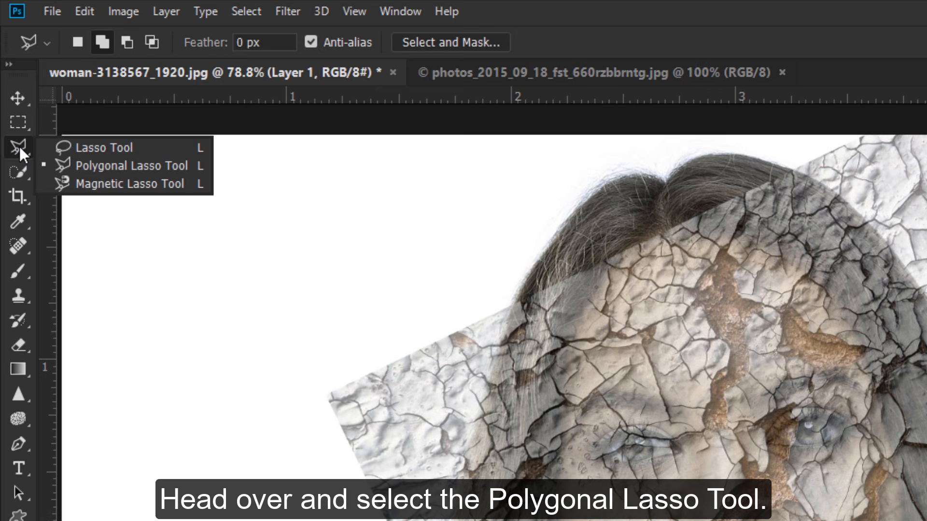
pyautogui.click(175, 167)
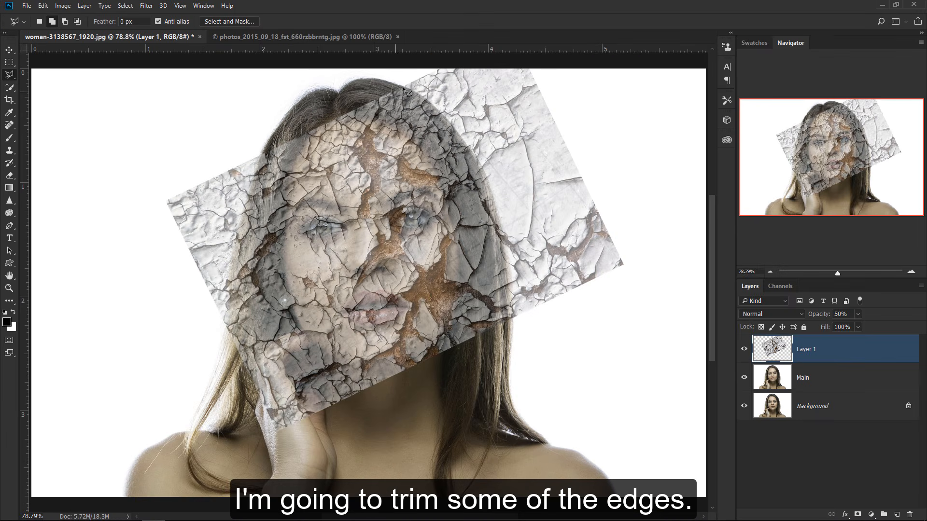
pyautogui.click(419, 74)
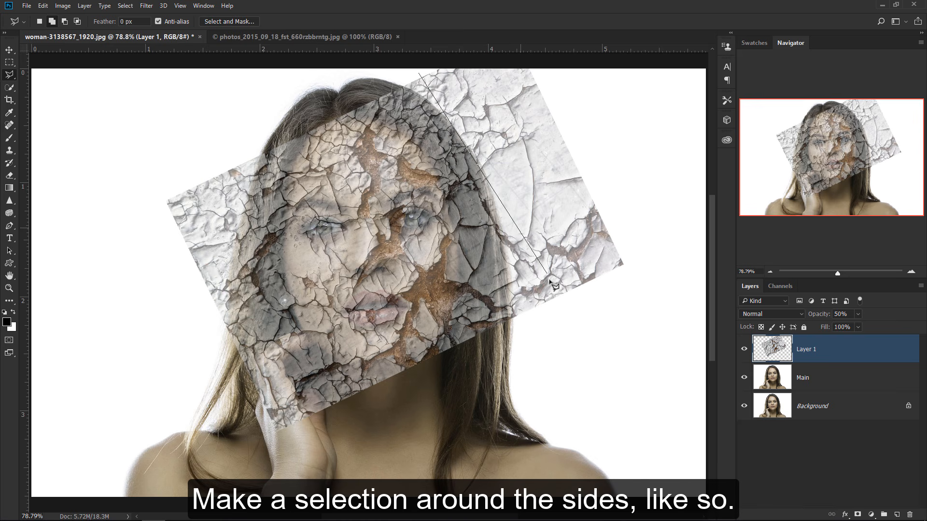
pyautogui.click(561, 312)
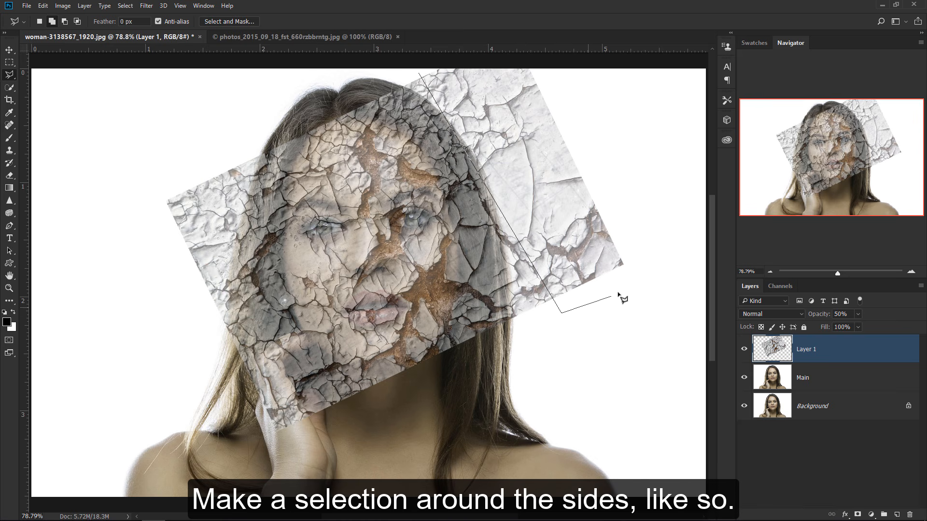
pyautogui.click(665, 269)
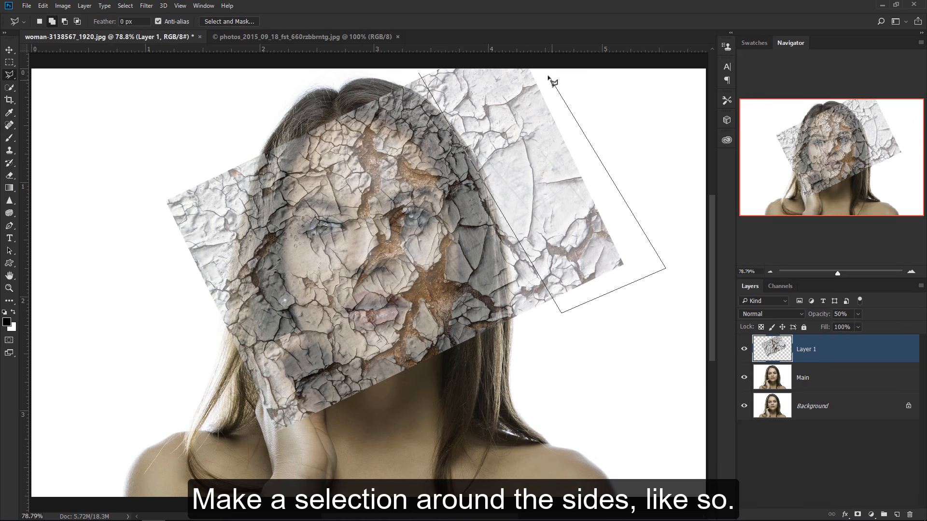
pyautogui.click(419, 72)
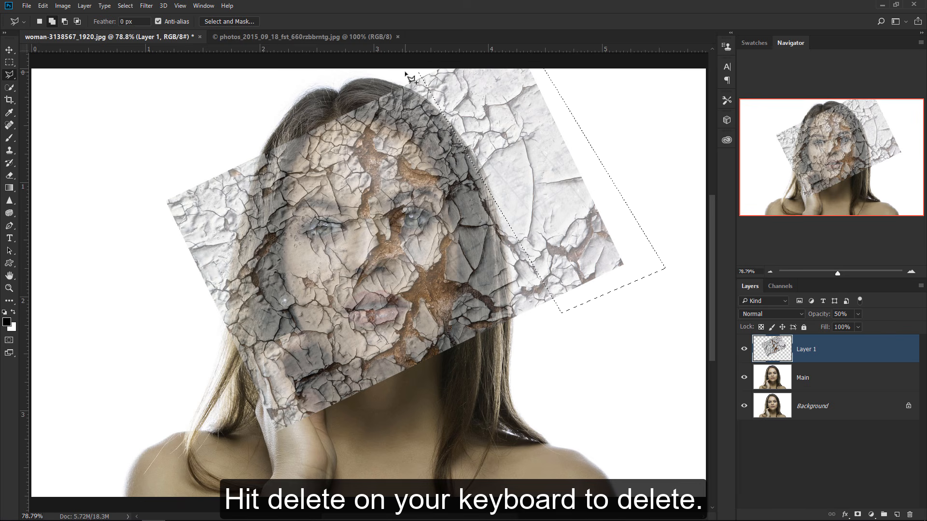
pyautogui.press('Delete')
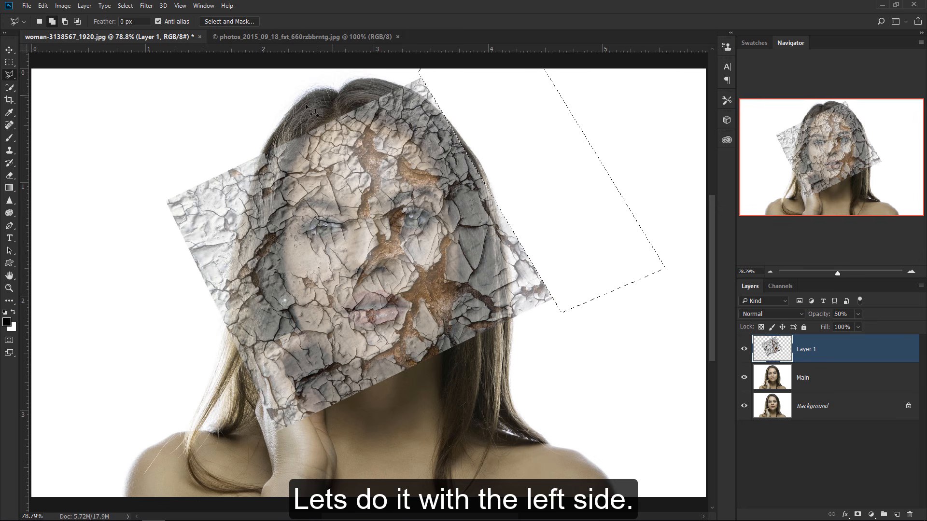
# Step: Select the excess texture beyond the left side of the face with a polygonal outline, delete it, and deselect
pyautogui.click(217, 164)
pyautogui.click(323, 424)
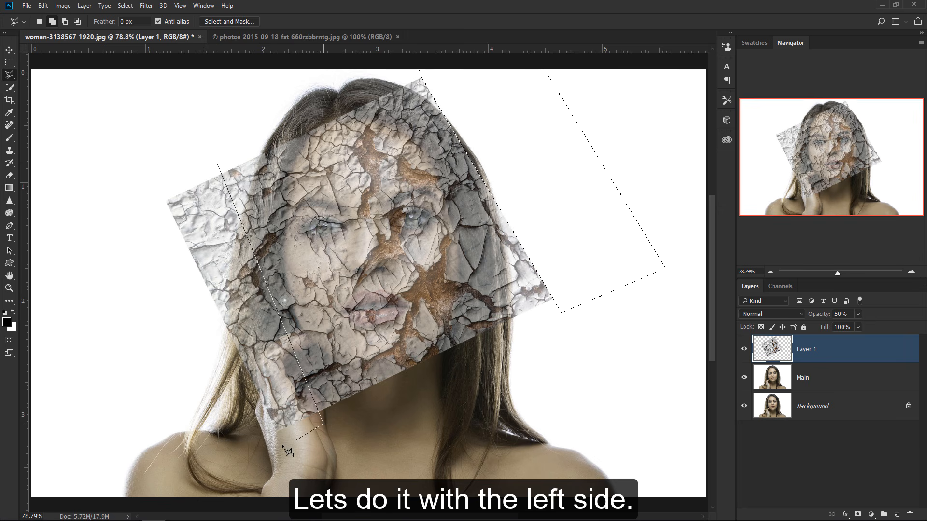
pyautogui.click(244, 456)
pyautogui.click(137, 198)
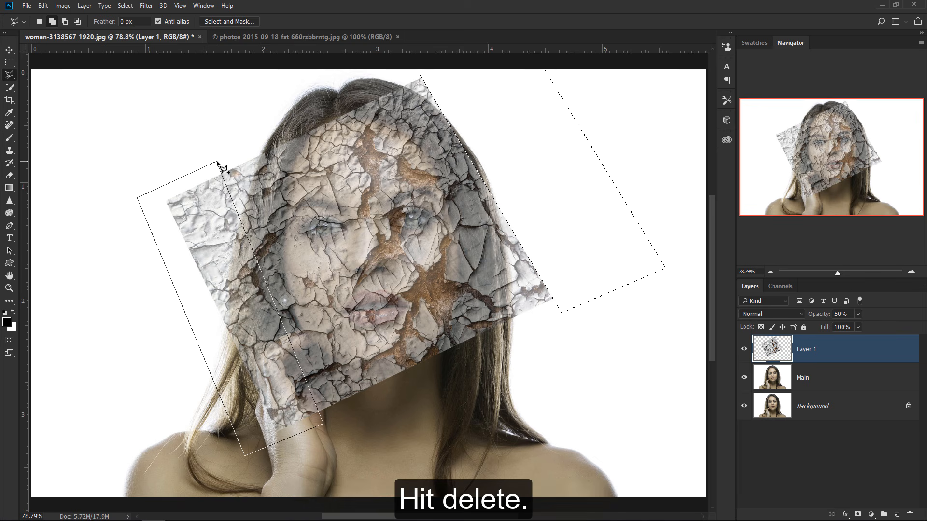
pyautogui.click(218, 165)
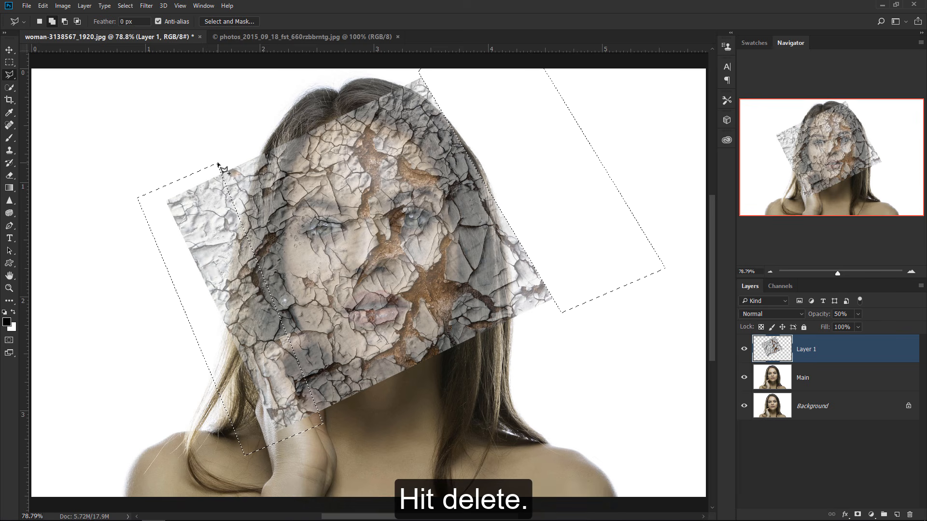
pyautogui.press('Delete')
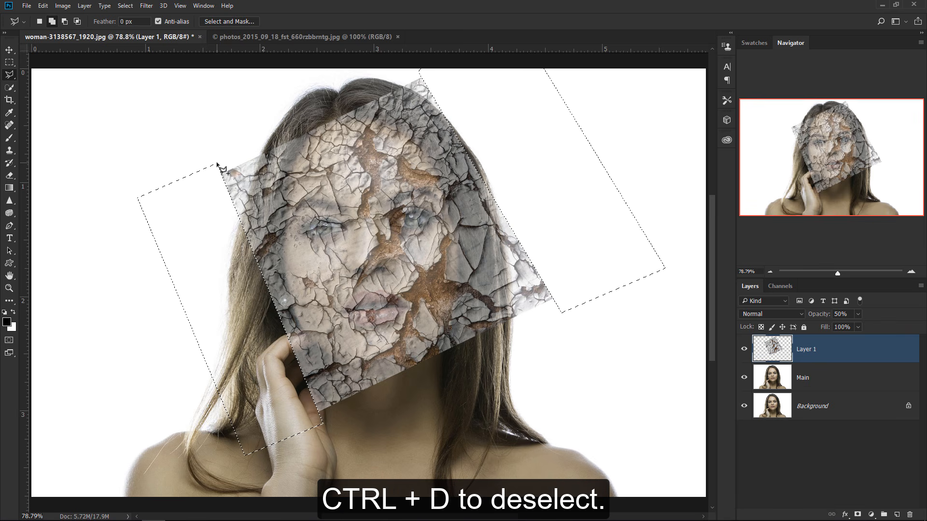
pyautogui.hotkey('ctrl', 'd')
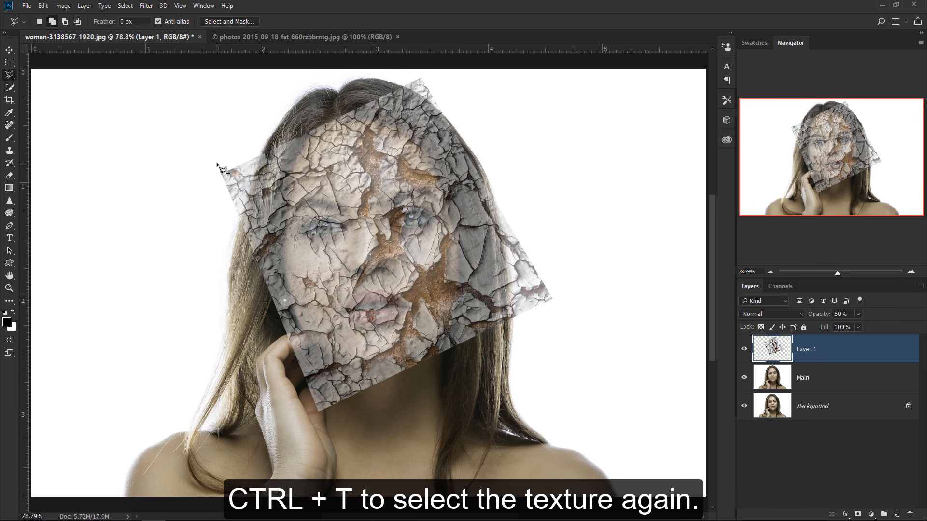
# Step: Start warping the texture layer, pulling its lower corners and left edge inward to follow the jaw and cheek
pyautogui.hotkey('ctrl', 't')
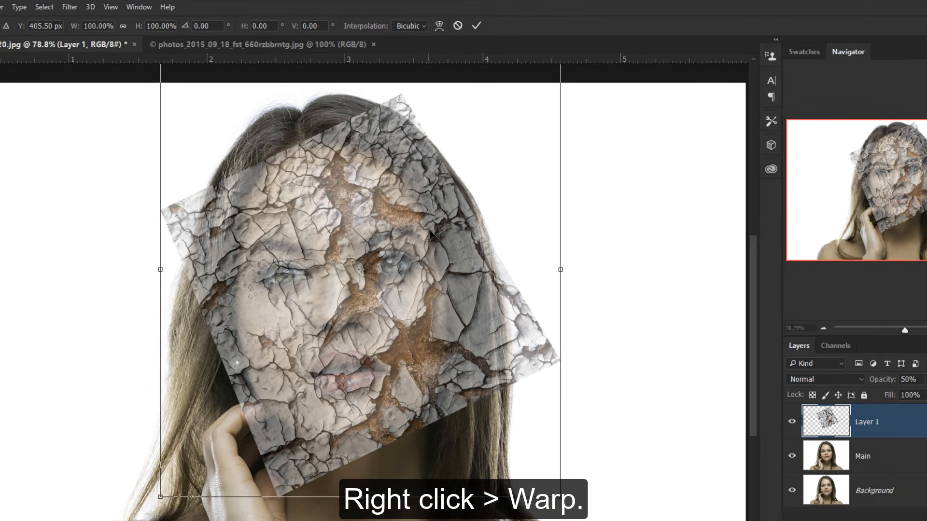
pyautogui.rightClick(445, 192)
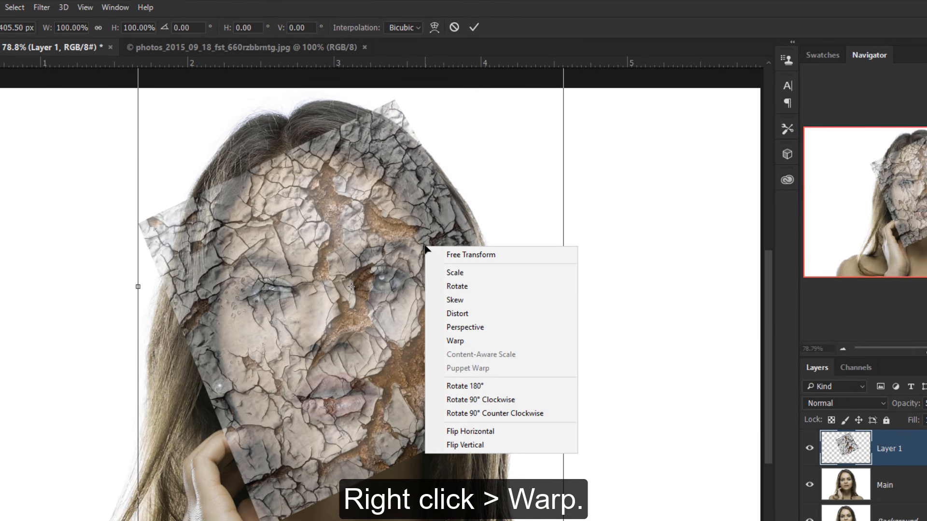
pyautogui.click(436, 341)
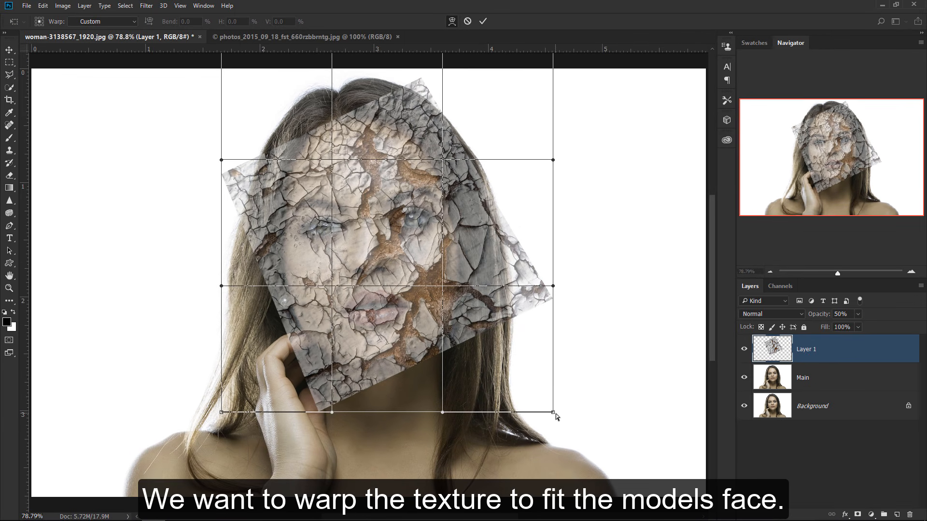
pyautogui.moveTo(553, 413); pyautogui.dragTo(538, 359)
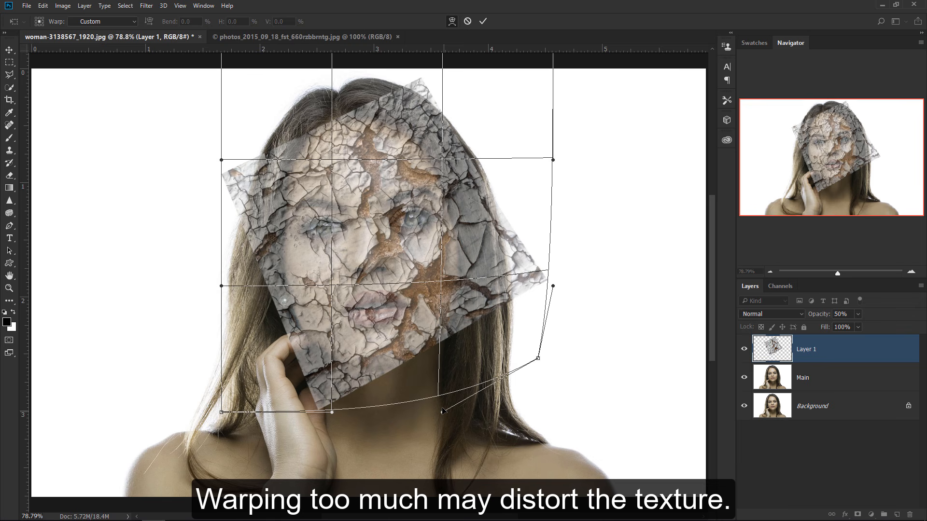
pyautogui.moveTo(441, 409); pyautogui.dragTo(440, 405)
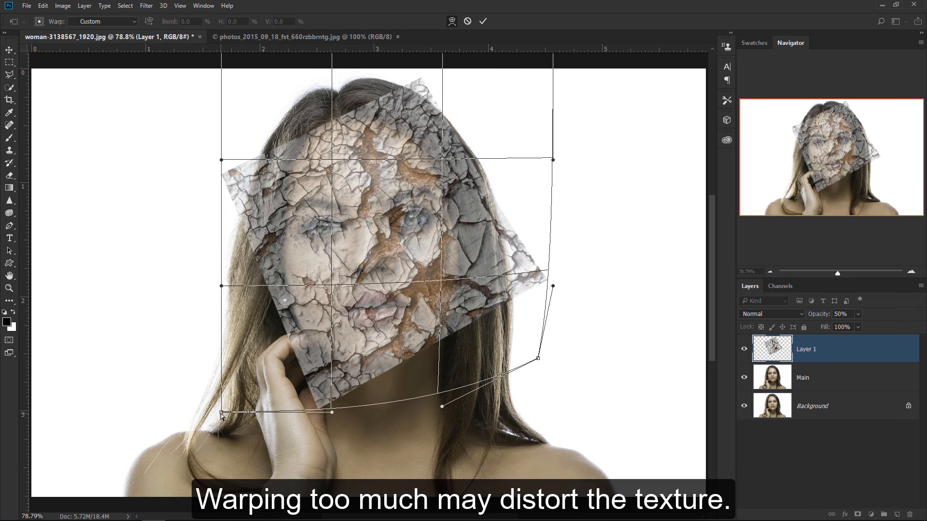
pyautogui.moveTo(221, 412); pyautogui.dragTo(248, 367)
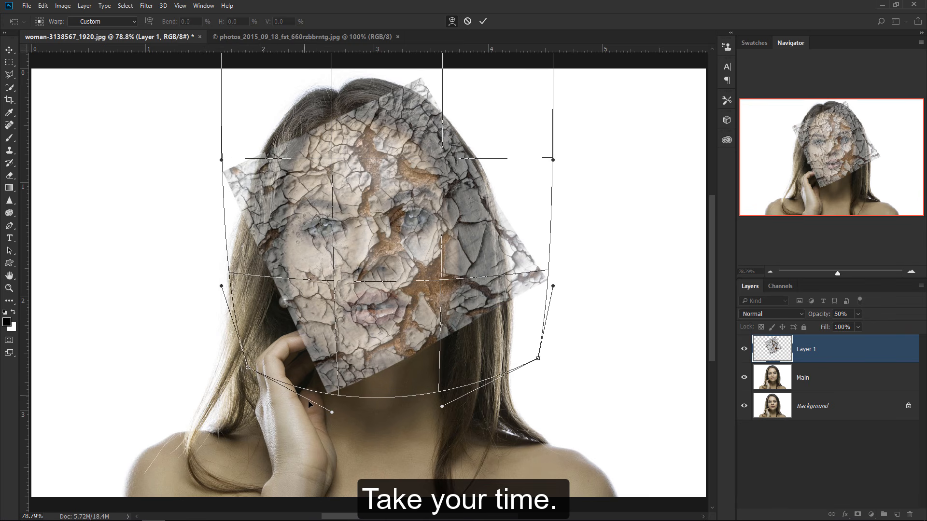
pyautogui.moveTo(332, 413); pyautogui.dragTo(348, 397)
pyautogui.moveTo(226, 137); pyautogui.dragTo(271, 138)
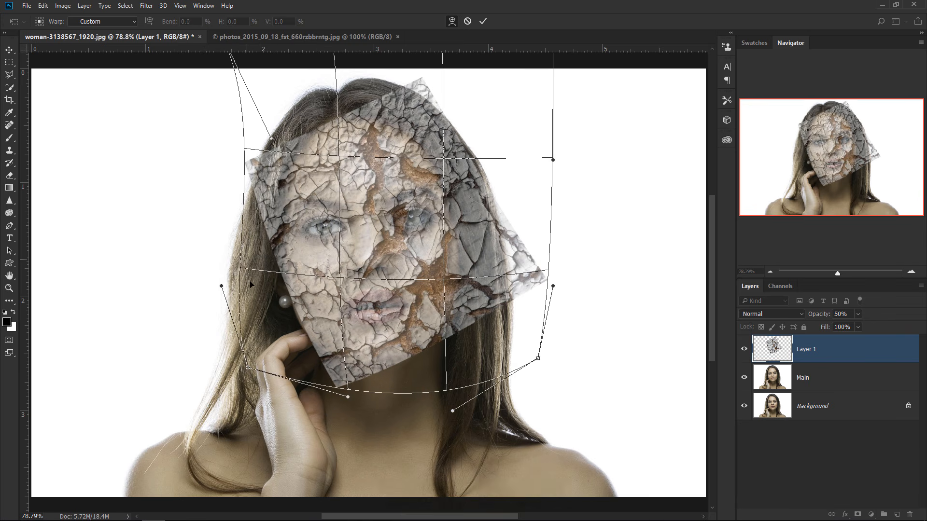
# Step: Warp the texture's right edge and upper corners inward to fit the face, refine the curves, and apply the warp
pyautogui.moveTo(553, 286); pyautogui.dragTo(499, 212)
pyautogui.moveTo(553, 160); pyautogui.dragTo(509, 162)
pyautogui.moveTo(498, 178); pyautogui.dragTo(493, 212)
pyautogui.moveTo(494, 244); pyautogui.dragTo(498, 314)
pyautogui.moveTo(549, 67); pyautogui.dragTo(498, 93)
pyautogui.moveTo(438, 67); pyautogui.dragTo(398, 116)
pyautogui.moveTo(241, 75); pyautogui.dragTo(287, 65)
pyautogui.moveTo(236, 270); pyautogui.dragTo(246, 261)
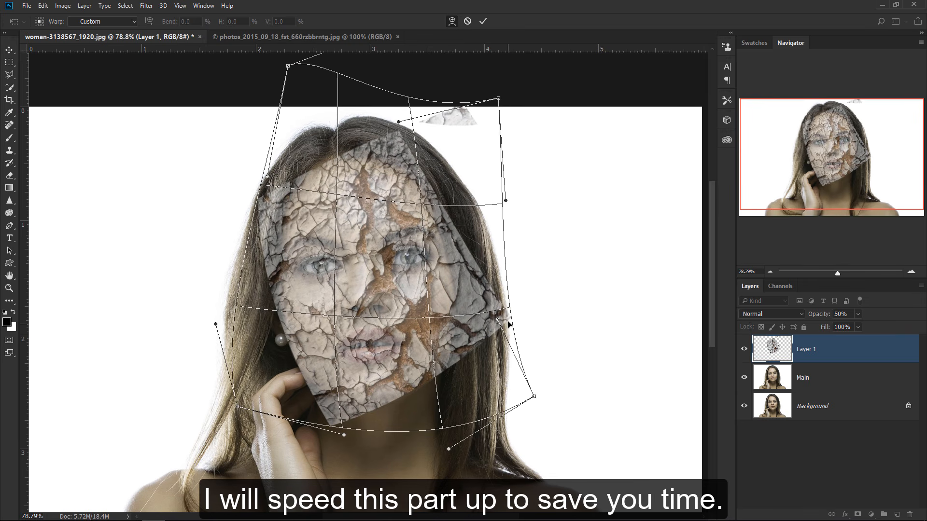
pyautogui.moveTo(497, 313); pyautogui.dragTo(466, 324)
pyautogui.moveTo(449, 449); pyautogui.dragTo(457, 454)
pyautogui.moveTo(288, 65); pyautogui.dragTo(285, 58)
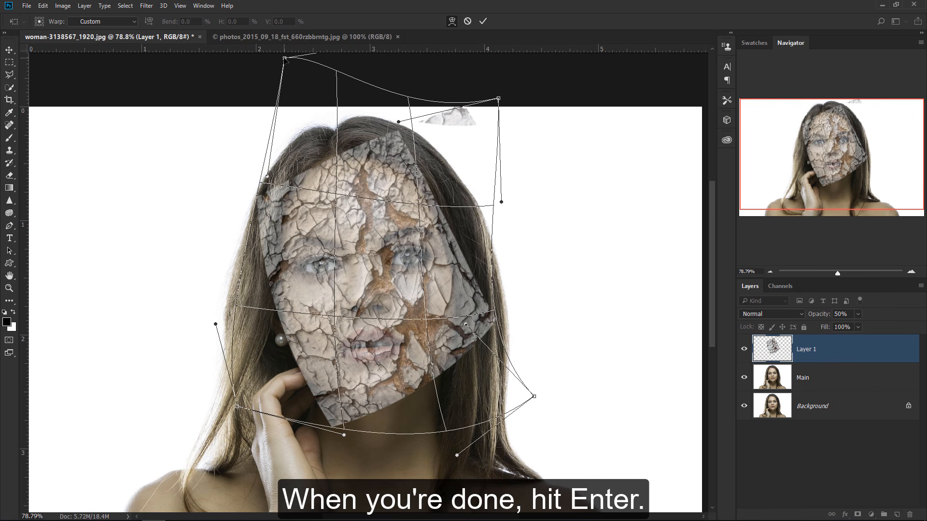
pyautogui.click(482, 22)
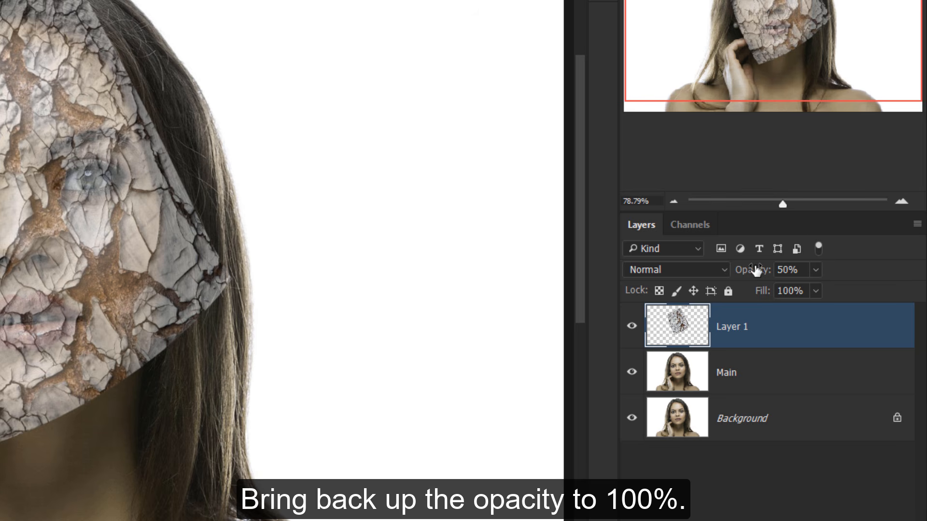
# Step: Set the texture layer's opacity to 100% and its blending mode to Multiply
pyautogui.moveTo(741, 269); pyautogui.dragTo(919, 304)
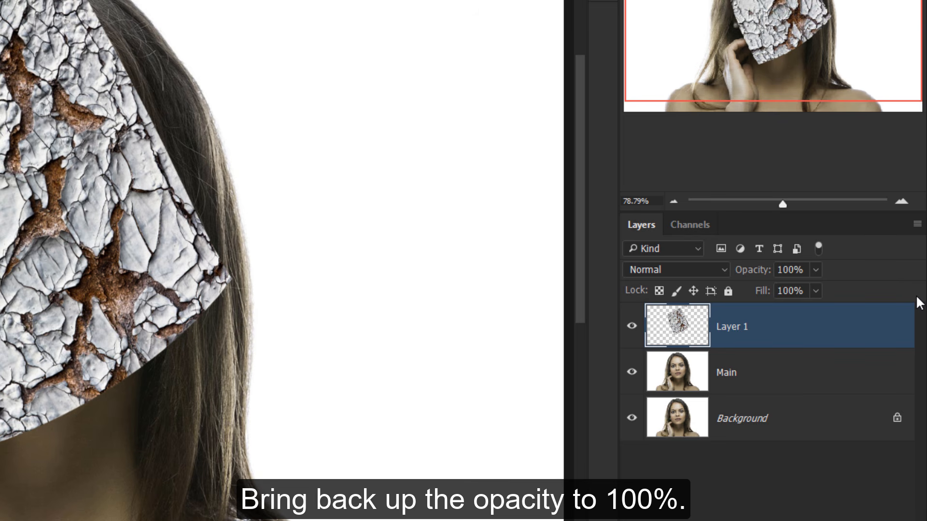
pyautogui.click(704, 269)
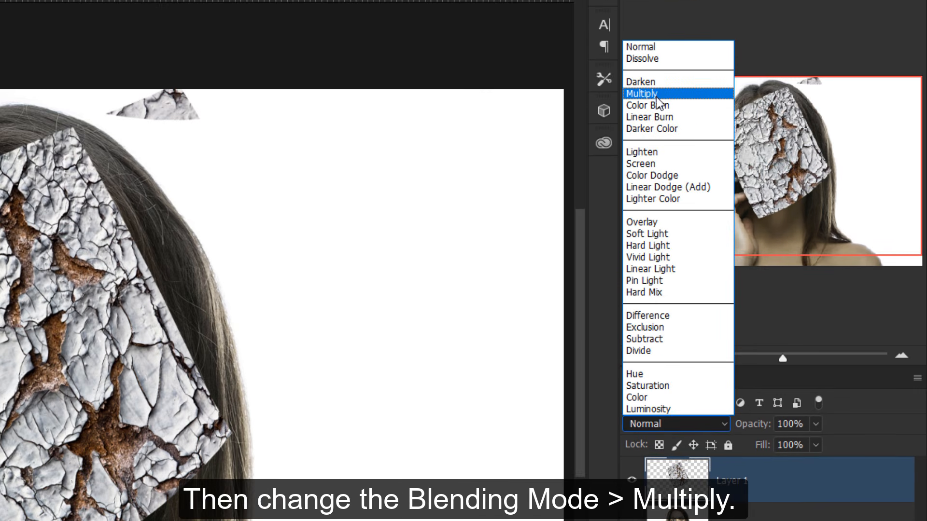
pyautogui.click(656, 99)
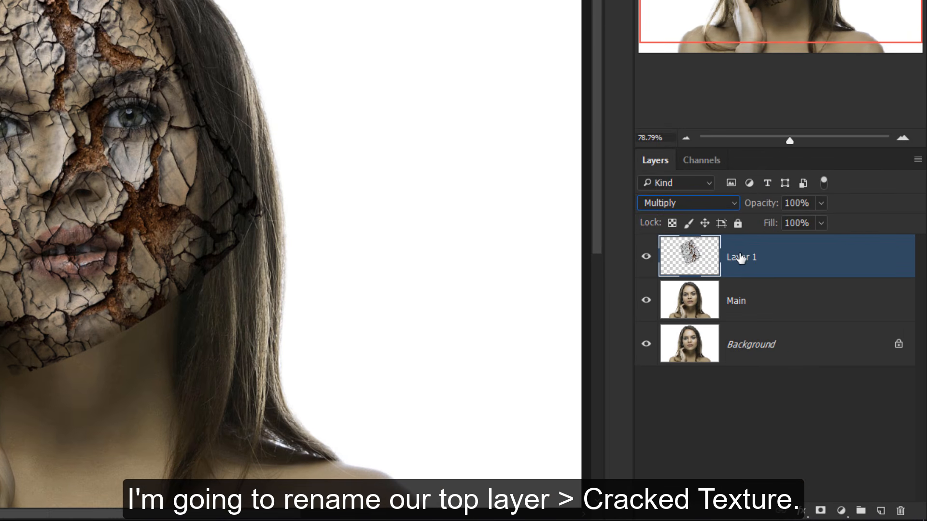
# Step: Rename the texture layer as CRACKED TEXTURE
pyautogui.doubleClick(741, 259)
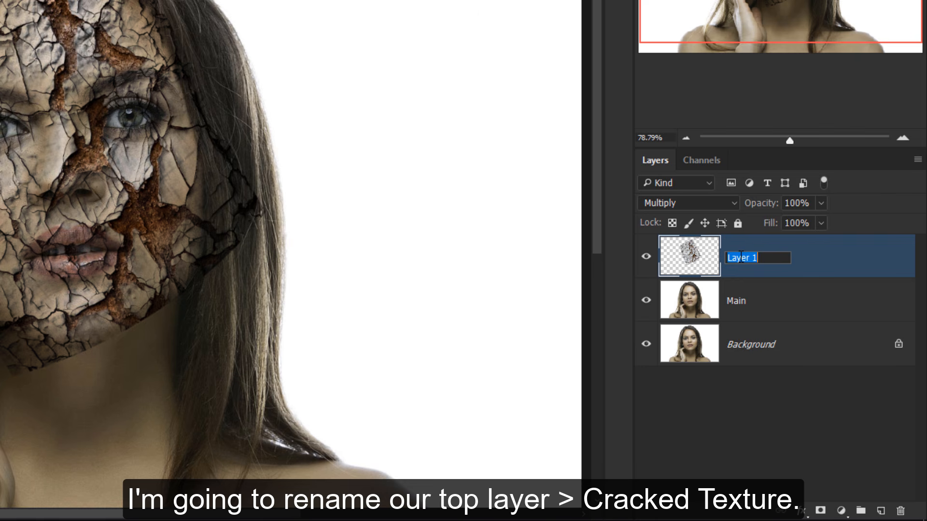
pyautogui.write('CRACKED TEXTURE')
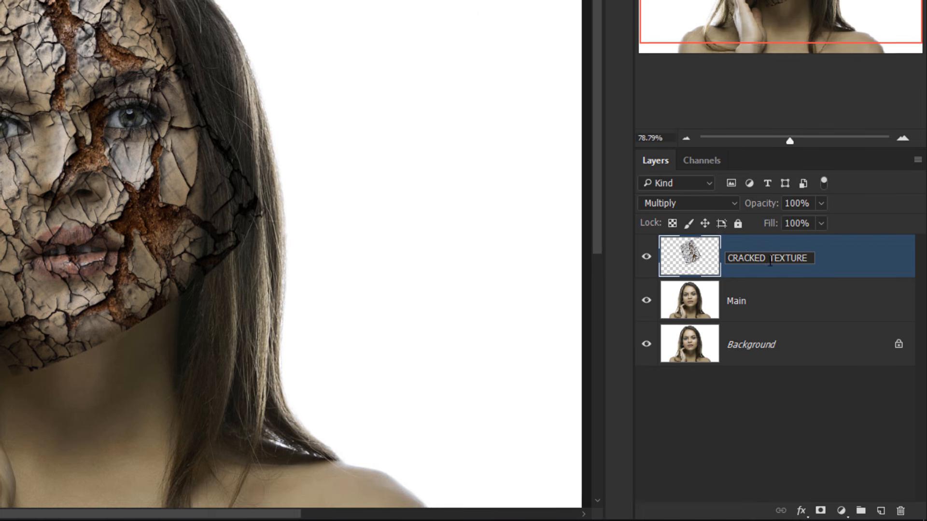
pyautogui.press('Return')
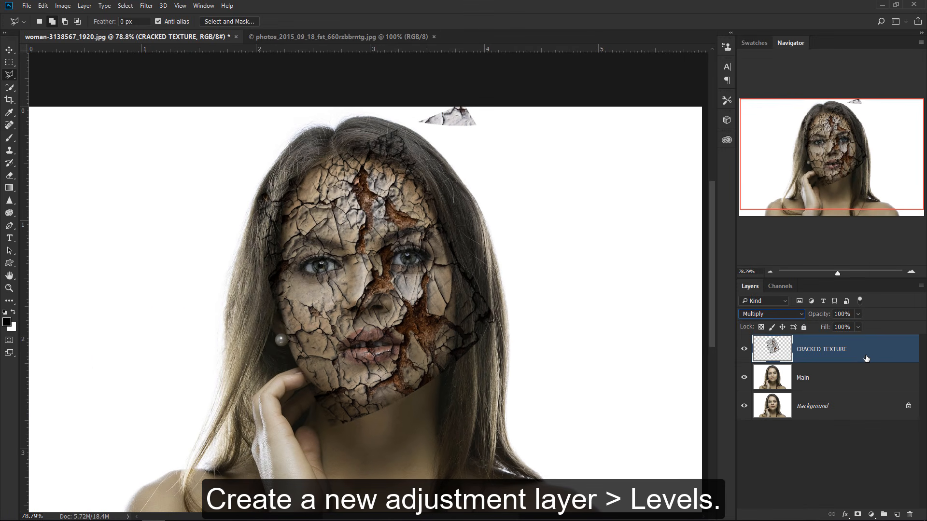
# Step: Add a Levels adjustment layer above the CRACKED TEXTURE layer and clip it to that layer
pyautogui.click(872, 514)
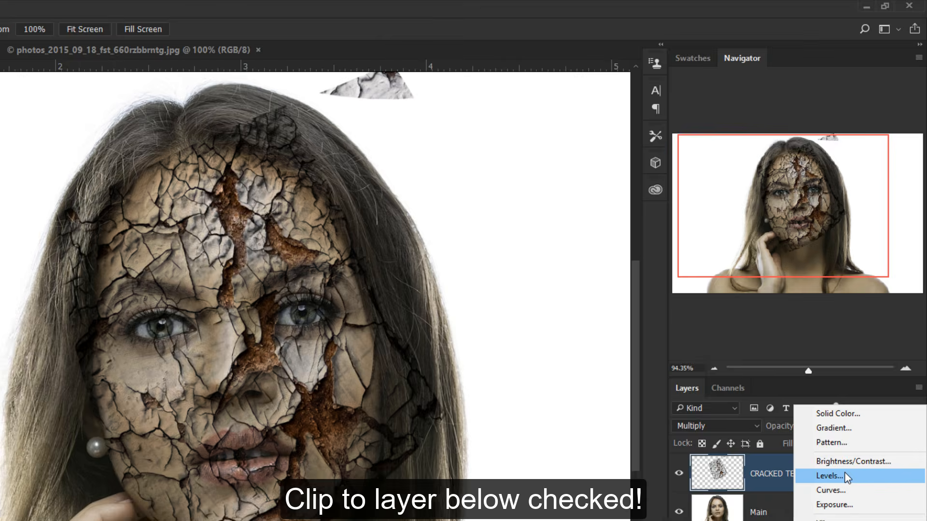
pyautogui.click(867, 351)
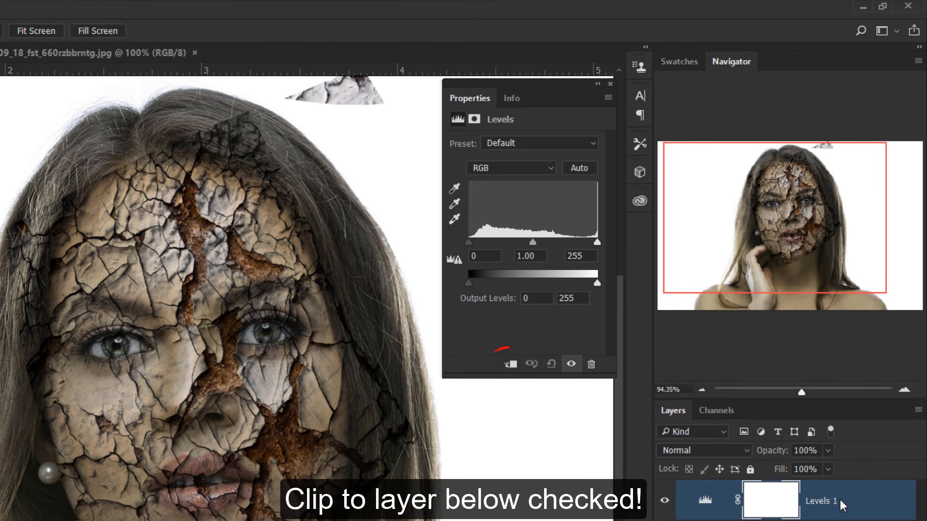
pyautogui.click(512, 364)
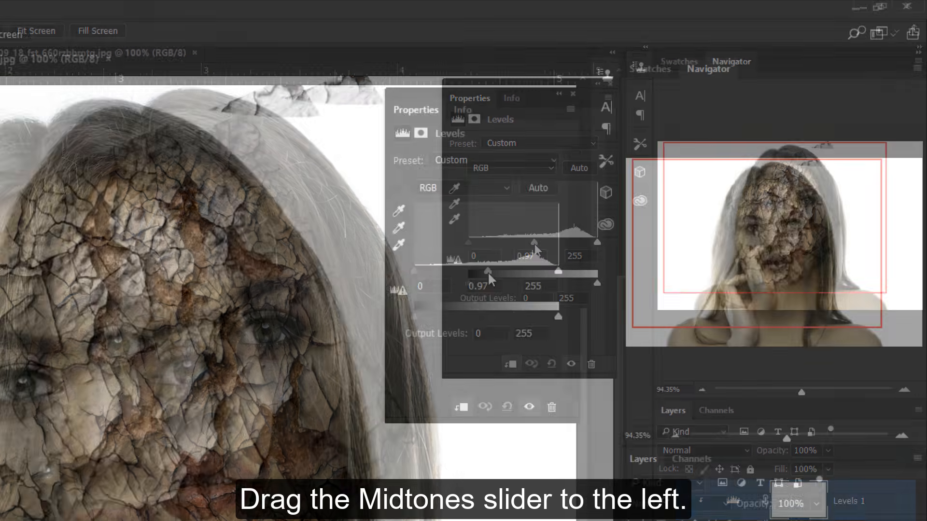
# Step: Brighten the clipped texture by setting the Levels midtones to 2.24 and the highlights to 158
pyautogui.moveTo(532, 242); pyautogui.dragTo(508, 242)
pyautogui.moveTo(551, 219); pyautogui.dragTo(541, 222)
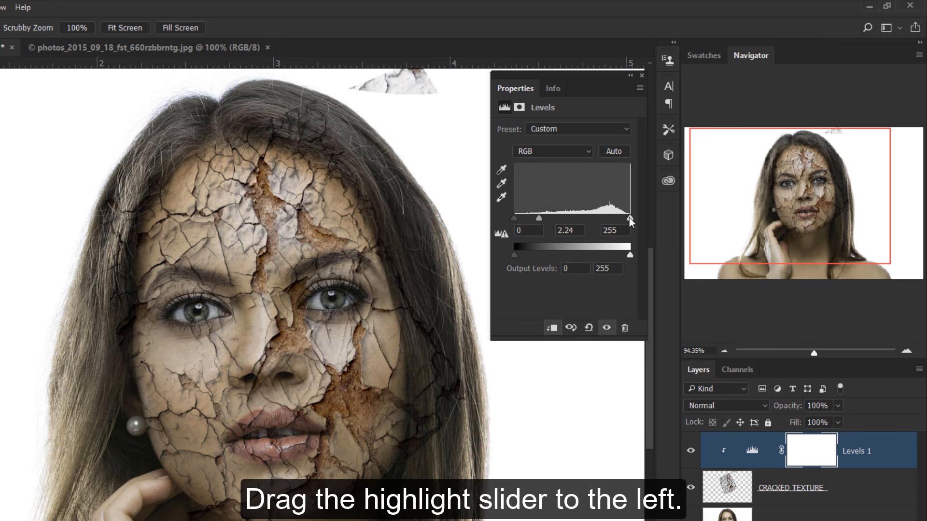
pyautogui.moveTo(629, 219); pyautogui.dragTo(587, 217)
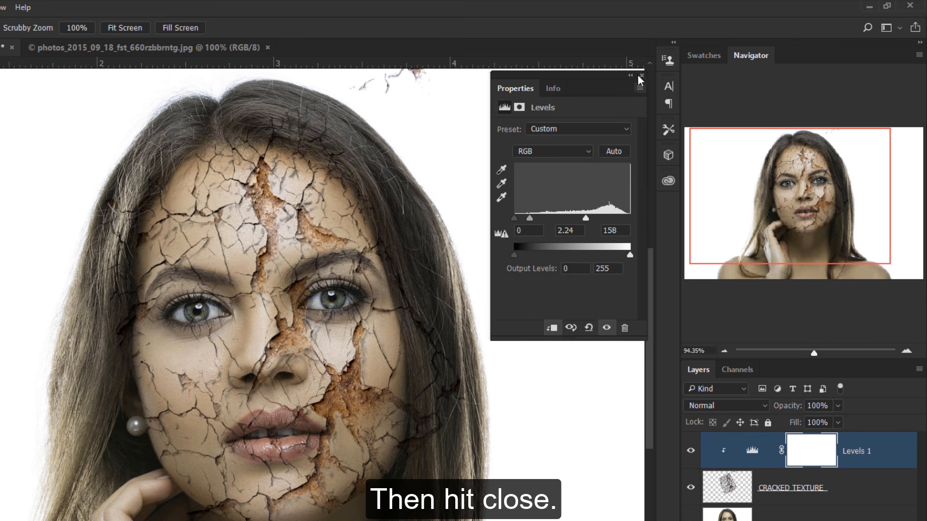
pyautogui.click(642, 75)
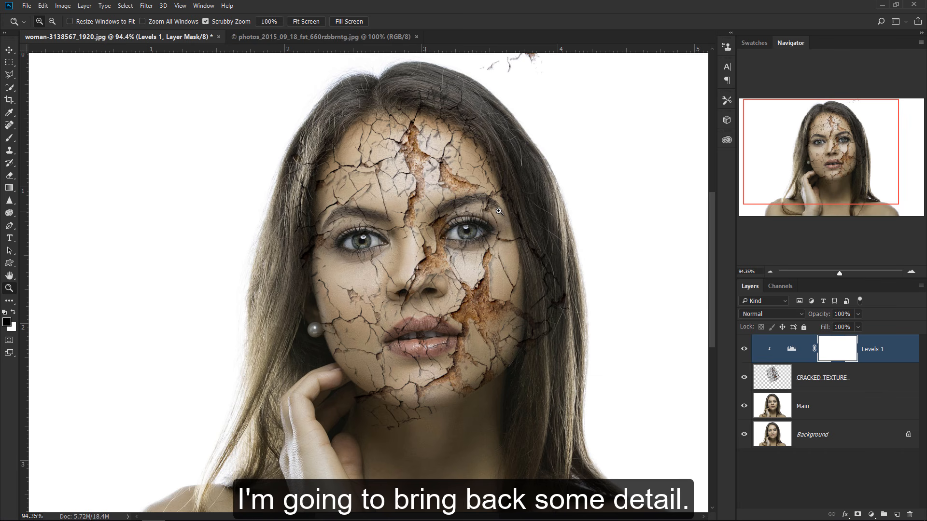
# Step: Paint black on the Levels mask with a 25% opacity brush to restore darker detail in the brown cracks around the nose and cheek
pyautogui.moveTo(481, 319); pyautogui.dragTo(495, 317)
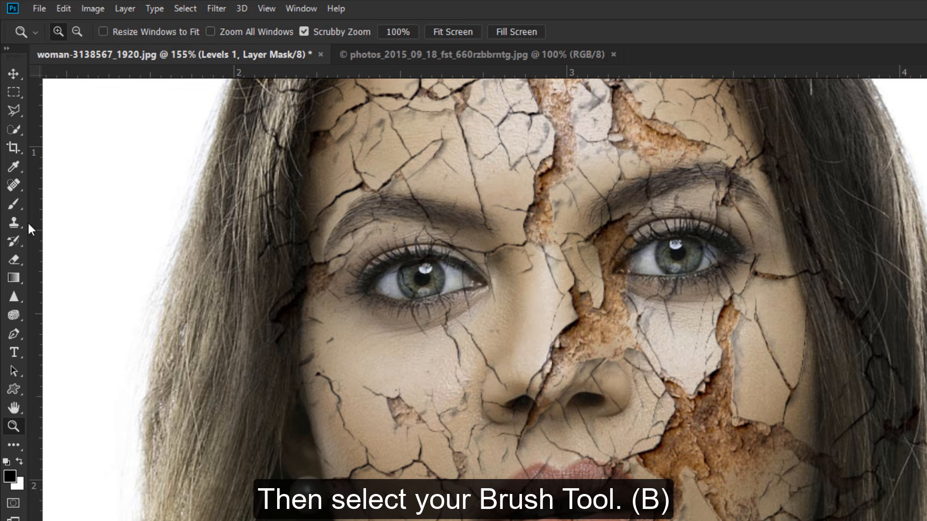
pyautogui.click(22, 200)
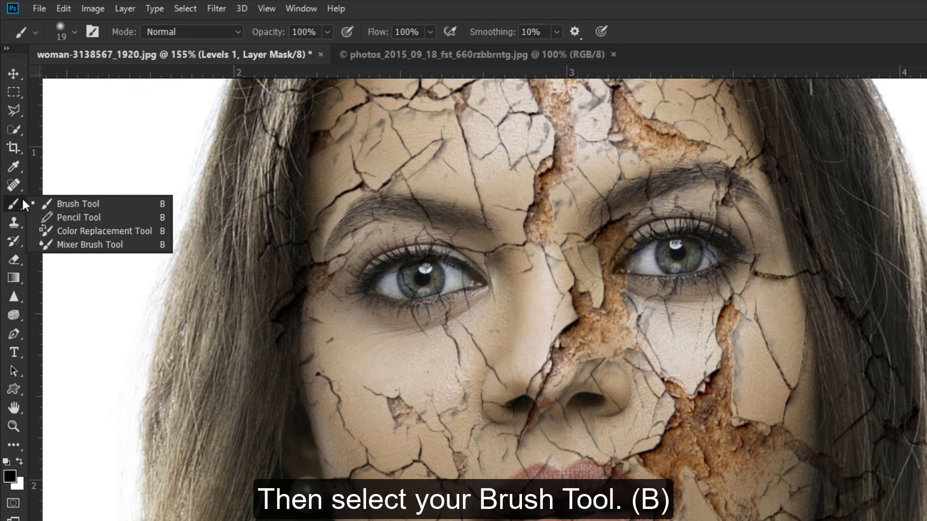
pyautogui.click(116, 202)
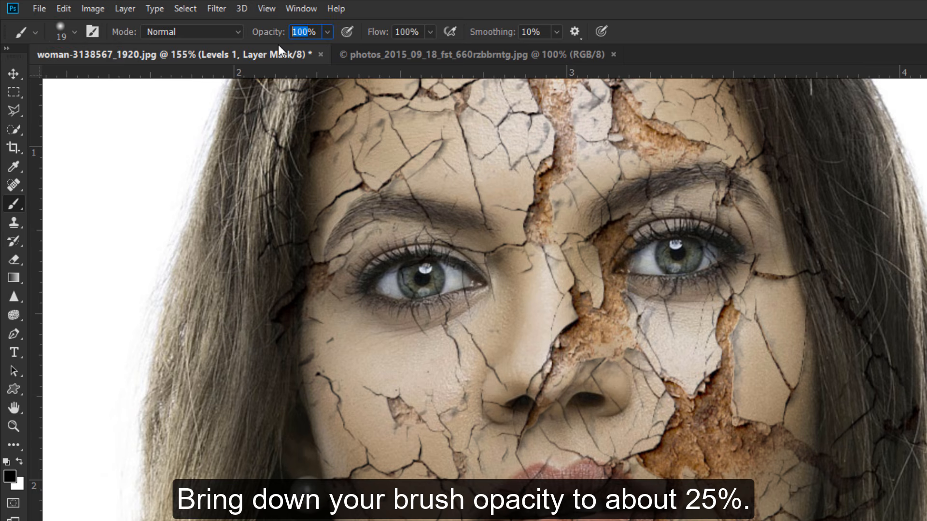
pyautogui.write('25')
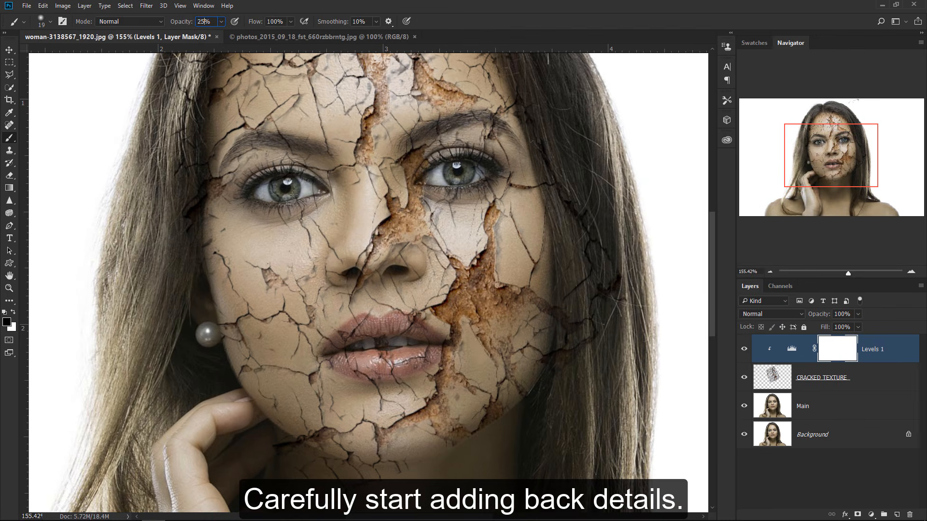
pyautogui.moveTo(396, 232); pyautogui.dragTo(403, 224)
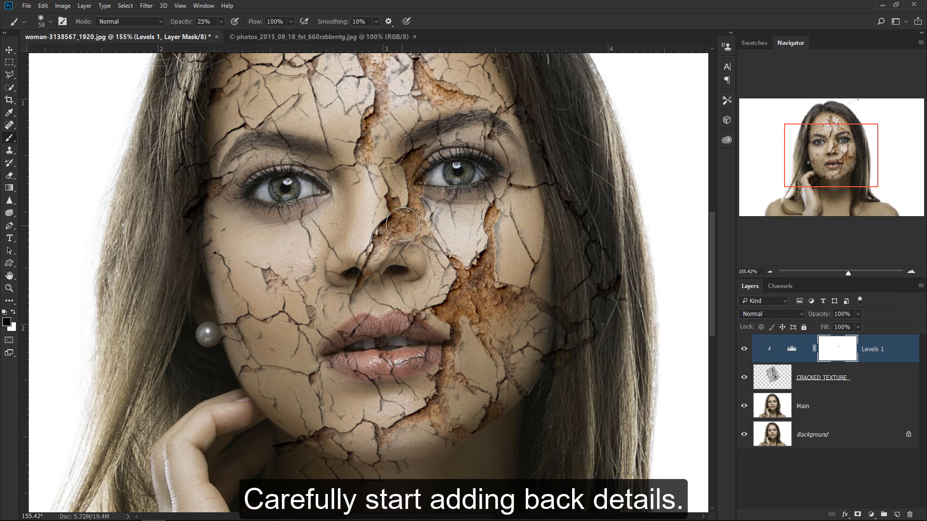
pyautogui.moveTo(483, 312); pyautogui.dragTo(507, 338)
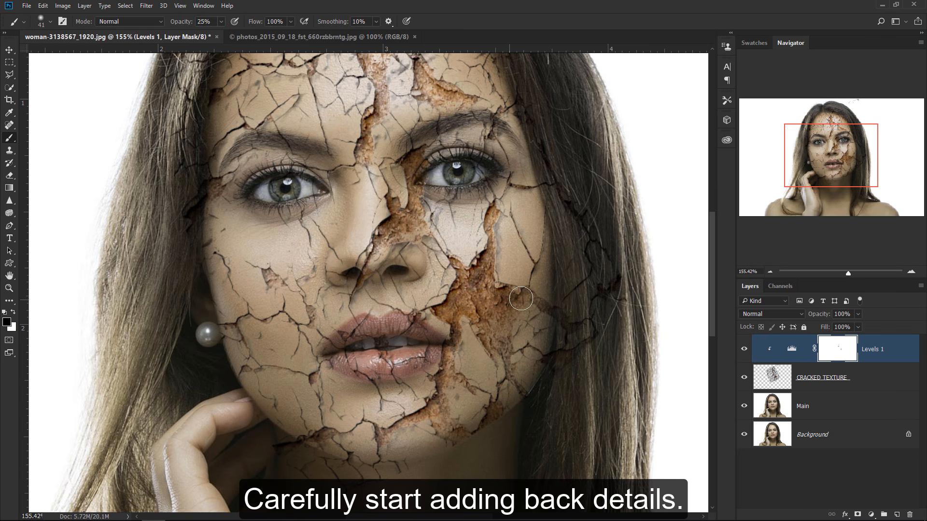
pyautogui.moveTo(521, 299)
pyautogui.mouseDown()
pyautogui.moveTo(541, 306)
pyautogui.moveTo(508, 345)
pyautogui.moveTo(495, 321)
pyautogui.moveTo(443, 391)
pyautogui.moveTo(498, 415)
pyautogui.mouseUp()
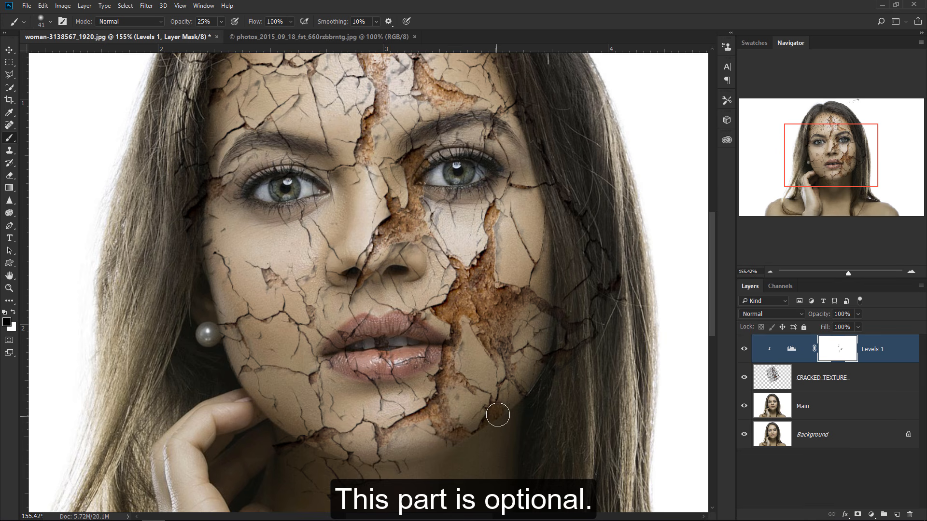
pyautogui.moveTo(390, 185); pyautogui.dragTo(393, 254)
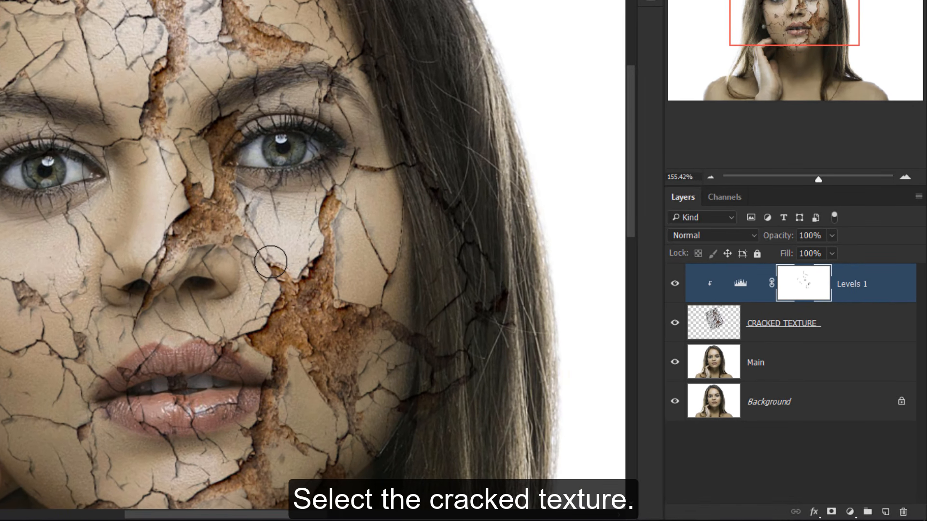
# Step: Add a layer mask to the CRACKED TEXTURE layer and set the brush opacity to 100%
pyautogui.click(770, 333)
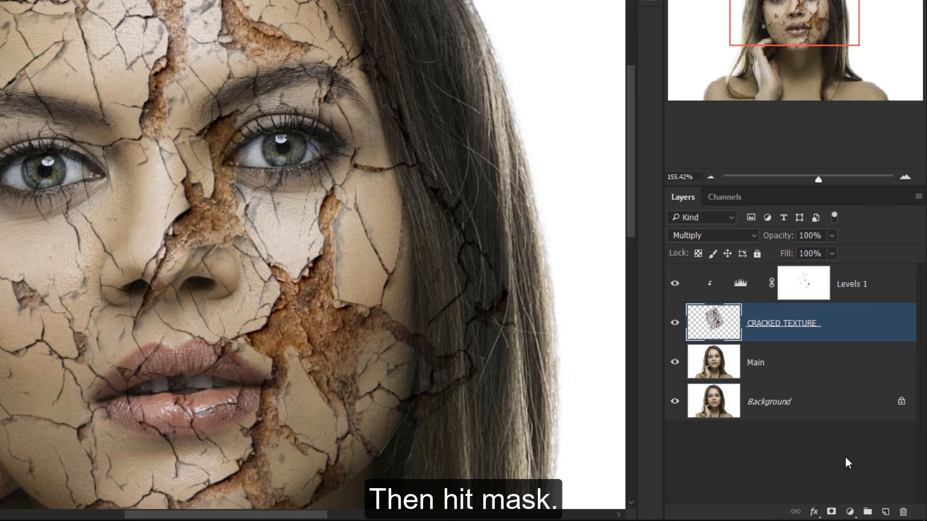
pyautogui.click(830, 512)
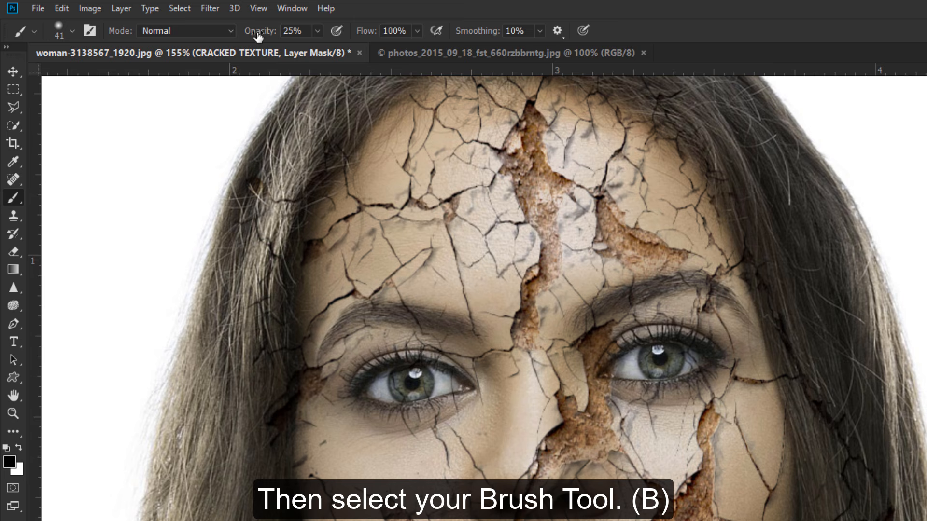
pyautogui.moveTo(258, 36); pyautogui.dragTo(405, 39)
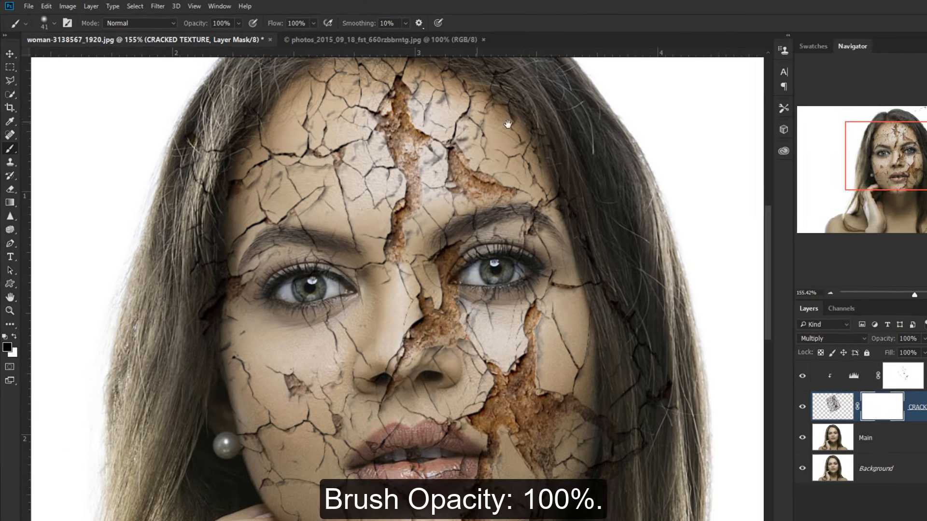
# Step: Mask out the texture spilling over the hair, the side of the face and the area below the jaw
pyautogui.moveTo(508, 125)
pyautogui.mouseDown()
pyautogui.moveTo(541, 208)
pyautogui.moveTo(535, 283)
pyautogui.mouseUp()
pyautogui.moveTo(575, 144)
pyautogui.mouseDown()
pyautogui.moveTo(611, 122)
pyautogui.moveTo(575, 134)
pyautogui.mouseUp()
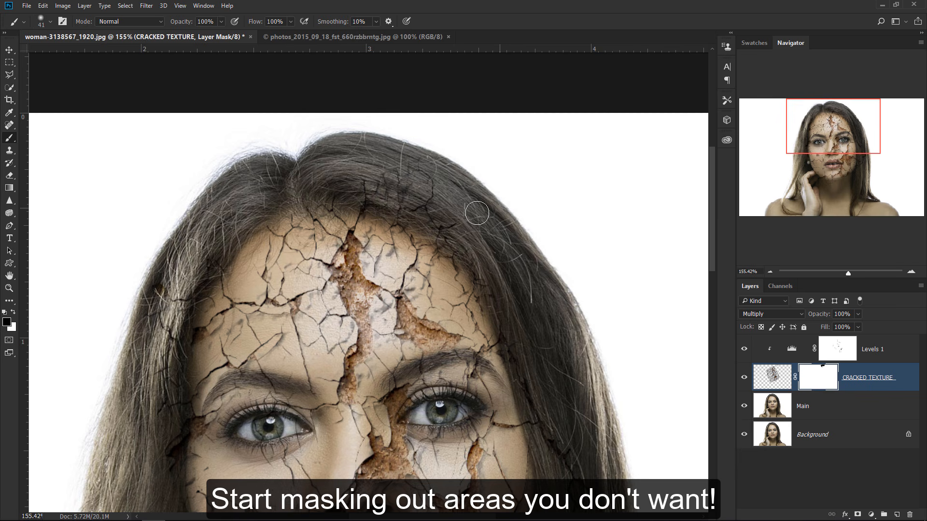
pyautogui.moveTo(477, 213); pyautogui.dragTo(476, 159)
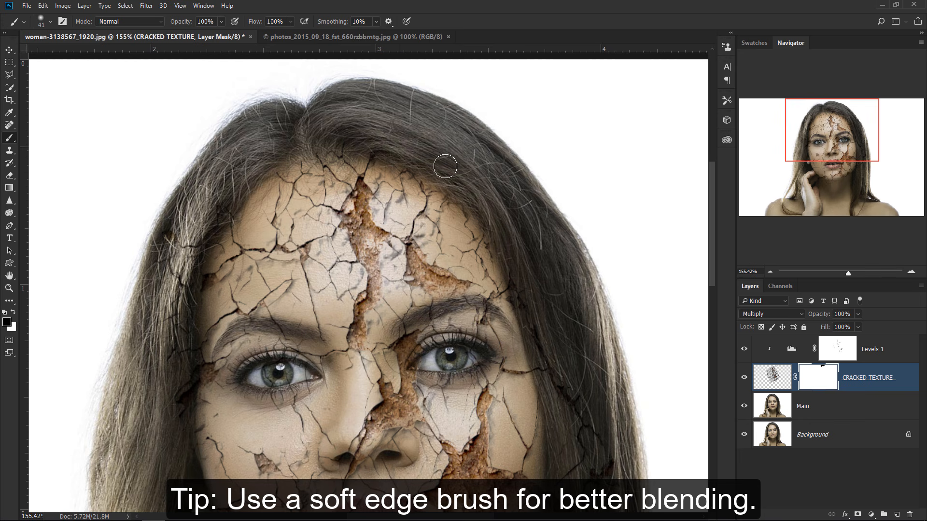
pyautogui.moveTo(534, 311); pyautogui.dragTo(552, 364)
pyautogui.scroll(-5, 535, 290)
pyautogui.moveTo(534, 290)
pyautogui.mouseDown()
pyautogui.moveTo(585, 304)
pyautogui.moveTo(540, 430)
pyautogui.mouseUp()
pyautogui.scroll(-5, 540, 430)
pyautogui.moveTo(353, 284); pyautogui.dragTo(290, 294)
pyautogui.moveTo(290, 294); pyautogui.dragTo(412, 292)
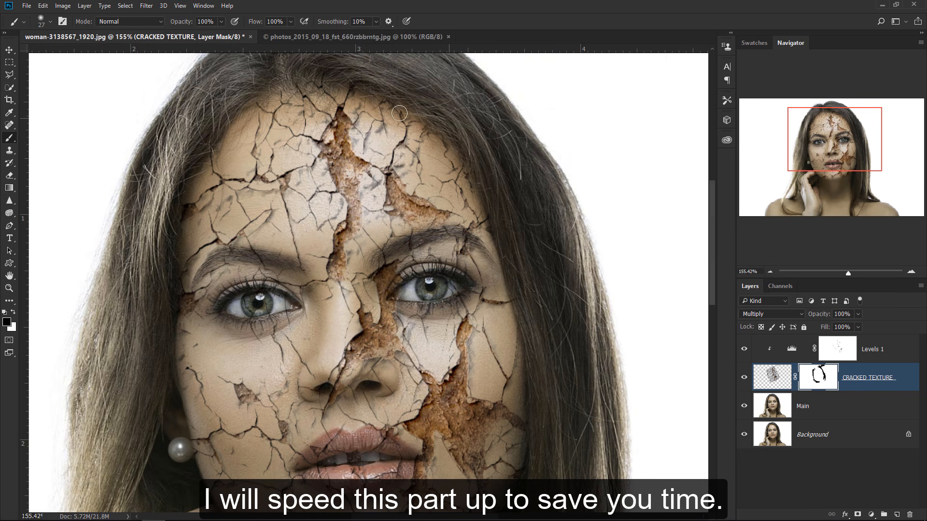
# Step: Mask out the unwanted cracks and leftover grey marks on the upper forehead, reducing the brush to 13 pixels for the details
pyautogui.moveTo(399, 113)
pyautogui.mouseDown()
pyautogui.moveTo(386, 97)
pyautogui.moveTo(363, 130)
pyautogui.moveTo(358, 111)
pyautogui.mouseUp()
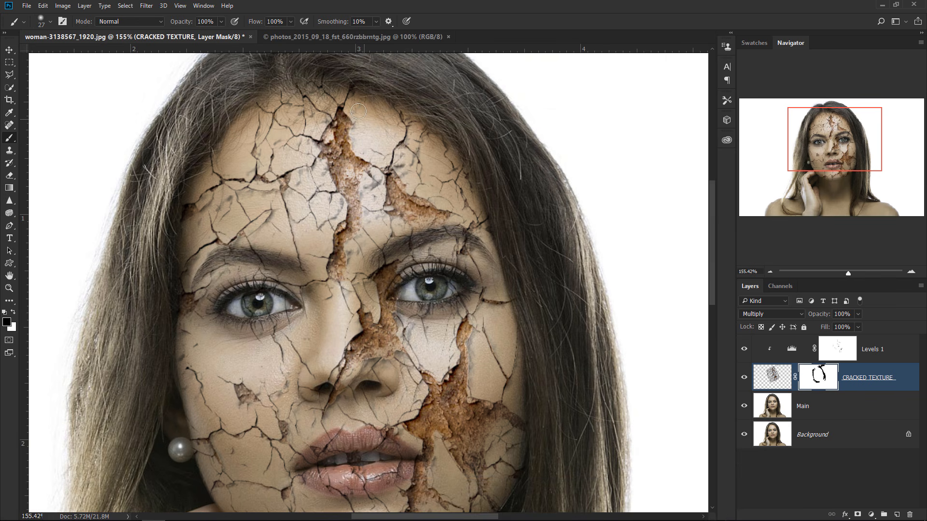
pyautogui.press('[')
pyautogui.press('[')
pyautogui.keyDown('alt'); pyautogui.scroll(3, 404, 157); pyautogui.keyUp('alt')
pyautogui.moveTo(404, 156)
pyautogui.mouseDown()
pyautogui.moveTo(395, 173)
pyautogui.moveTo(436, 167)
pyautogui.moveTo(420, 128)
pyautogui.mouseUp()
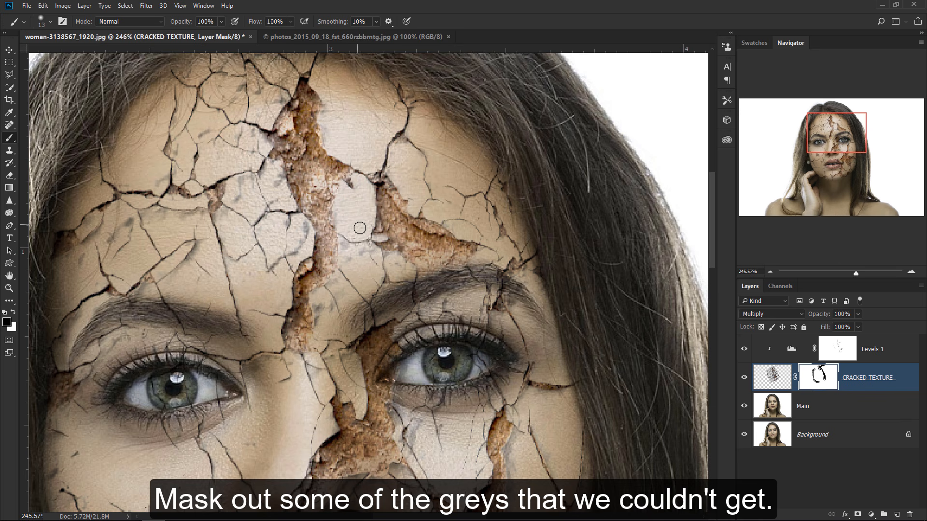
# Step: Mask out the cracks crossing the eye beside the large brown crack, along with its upper lid and inner brow
pyautogui.scroll(-2, 359, 222)
pyautogui.scroll(-5, 345, 234)
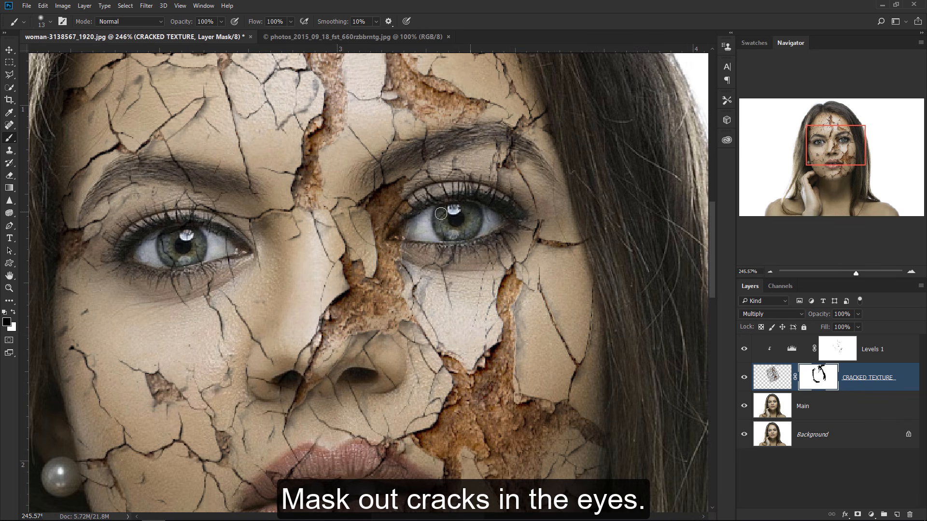
pyautogui.moveTo(403, 231); pyautogui.dragTo(424, 234)
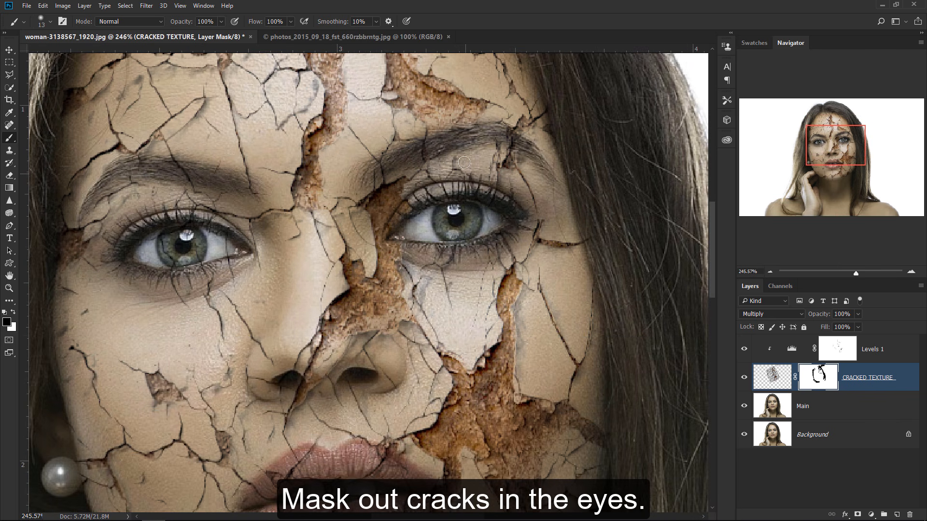
pyautogui.moveTo(464, 163)
pyautogui.mouseDown()
pyautogui.moveTo(492, 176)
pyautogui.moveTo(435, 188)
pyautogui.moveTo(423, 151)
pyautogui.moveTo(381, 164)
pyautogui.mouseUp()
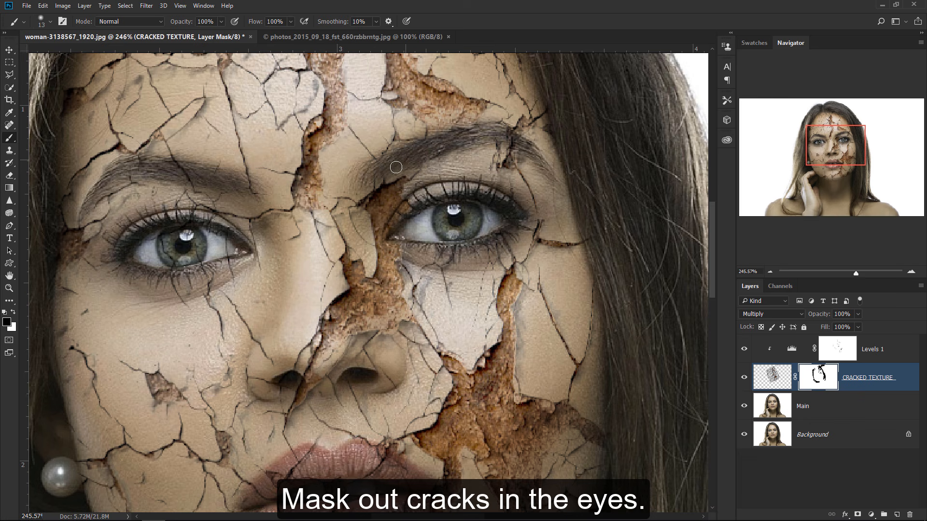
# Step: Mask out the cracks over the nostrils, upper lip area, lips and teeth
pyautogui.scroll(-8, 316, 228)
pyautogui.hscroll(-6, 316, 228)
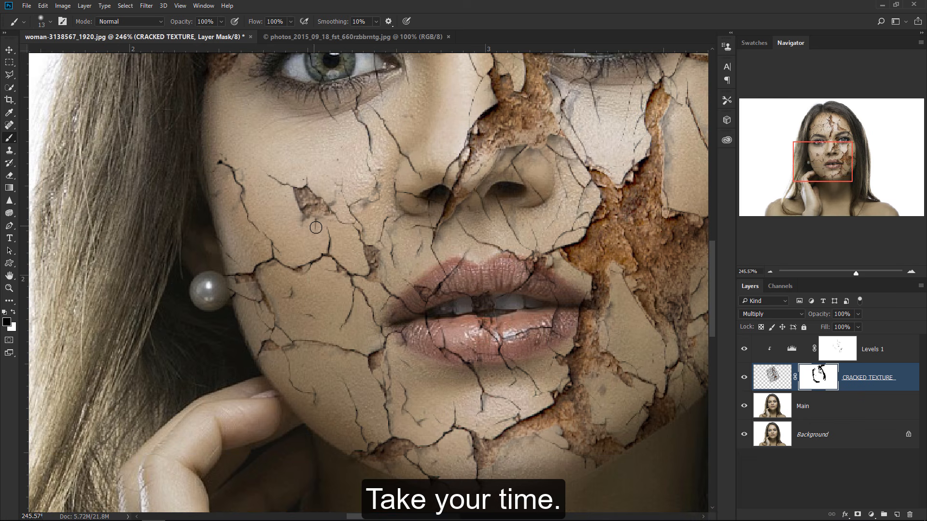
pyautogui.moveTo(463, 164); pyautogui.dragTo(517, 227)
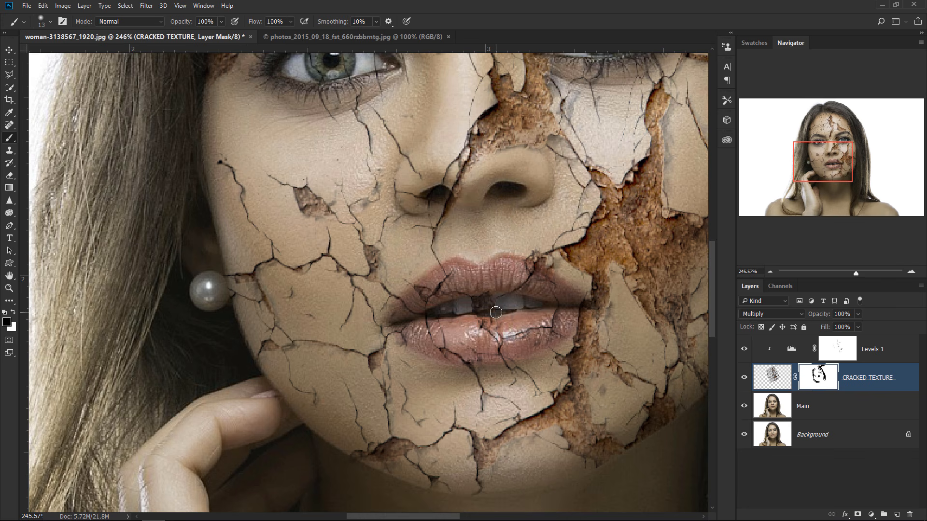
pyautogui.moveTo(469, 304)
pyautogui.mouseDown()
pyautogui.moveTo(560, 309)
pyautogui.moveTo(444, 352)
pyautogui.moveTo(450, 276)
pyautogui.moveTo(420, 295)
pyautogui.moveTo(443, 315)
pyautogui.mouseUp()
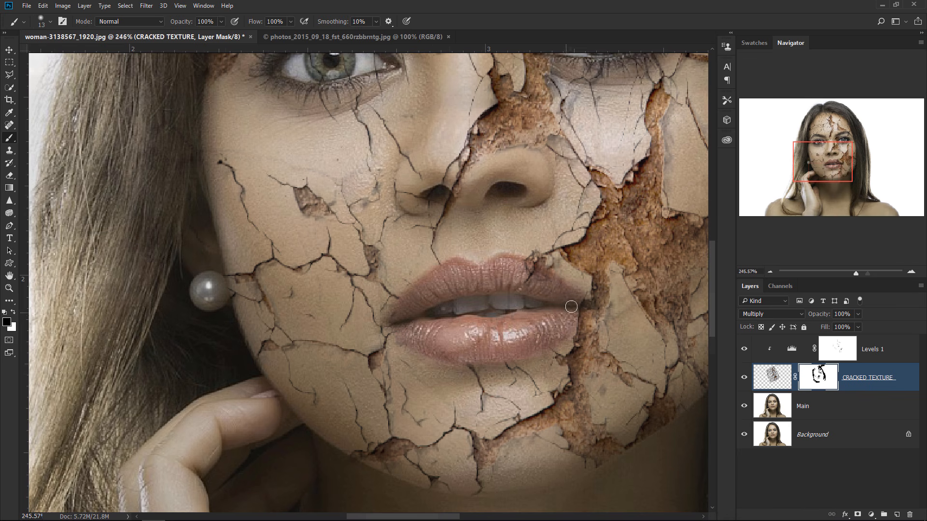
# Step: Clean up stray grey marks between the cracks on the chin and the heavily cracked cheek with a 6 to 7 pixel brush
pyautogui.scroll(3, 569, 306)
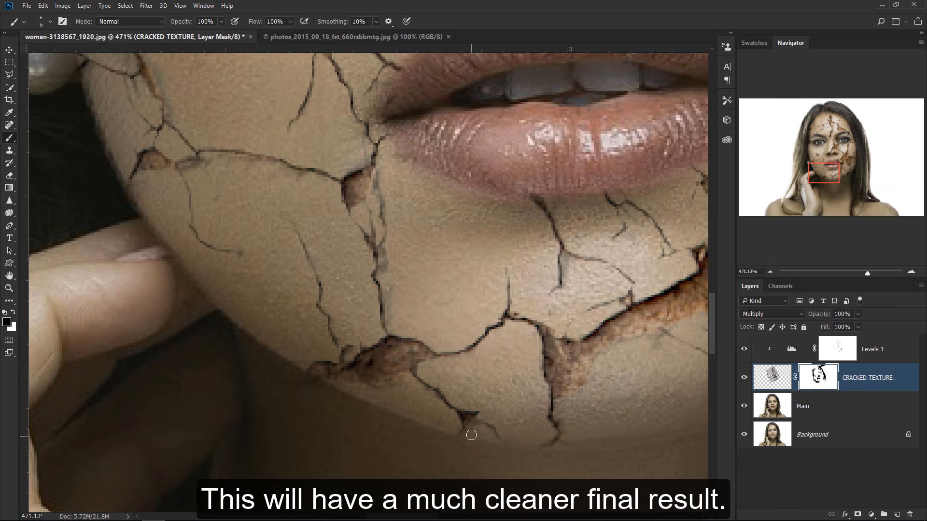
pyautogui.scroll(3, 410, 430)
pyautogui.hscroll(8, 410, 431)
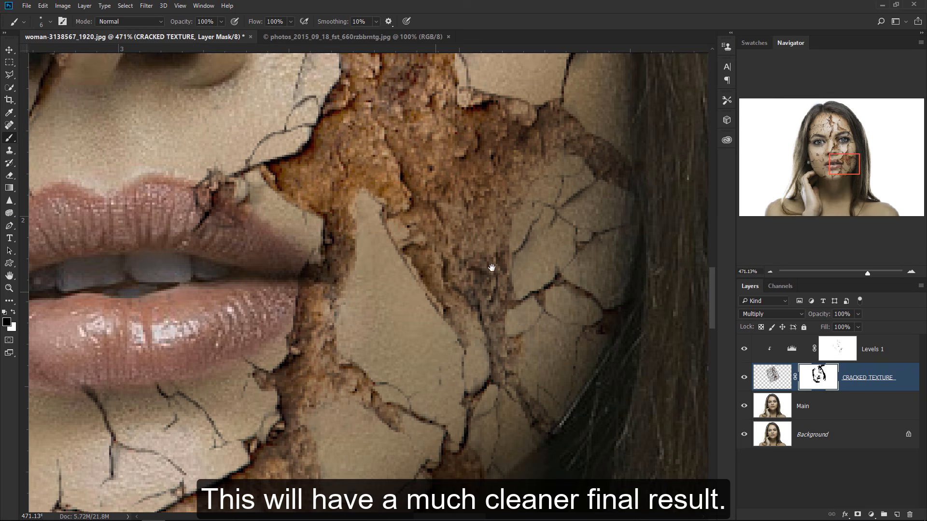
pyautogui.scroll(5, 363, 283)
pyautogui.hscroll(3, 363, 284)
pyautogui.press(']')
pyautogui.moveTo(356, 211); pyautogui.dragTo(352, 372)
pyautogui.moveTo(393, 162); pyautogui.dragTo(428, 225)
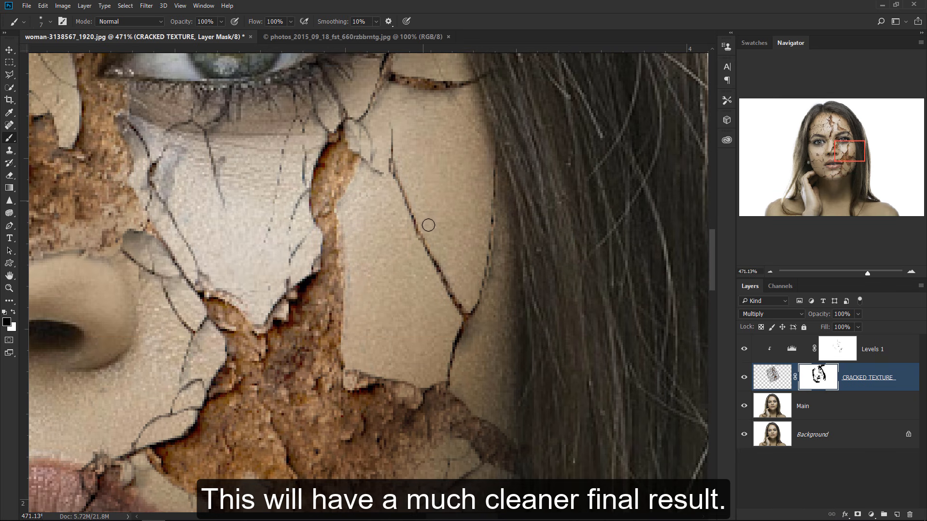
# Step: Inspect the masked cracks up close around both eyes, the forehead, the cheeks and the mouth for leftover marks
pyautogui.scroll(3, 382, 166)
pyautogui.hscroll(-10, 382, 165)
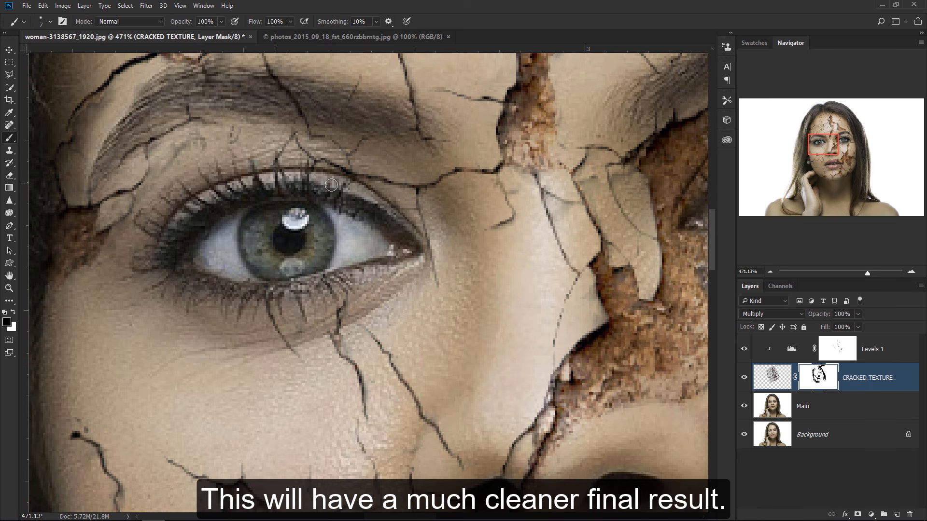
pyautogui.scroll(10, 370, 247)
pyautogui.hscroll(8, 270, 153)
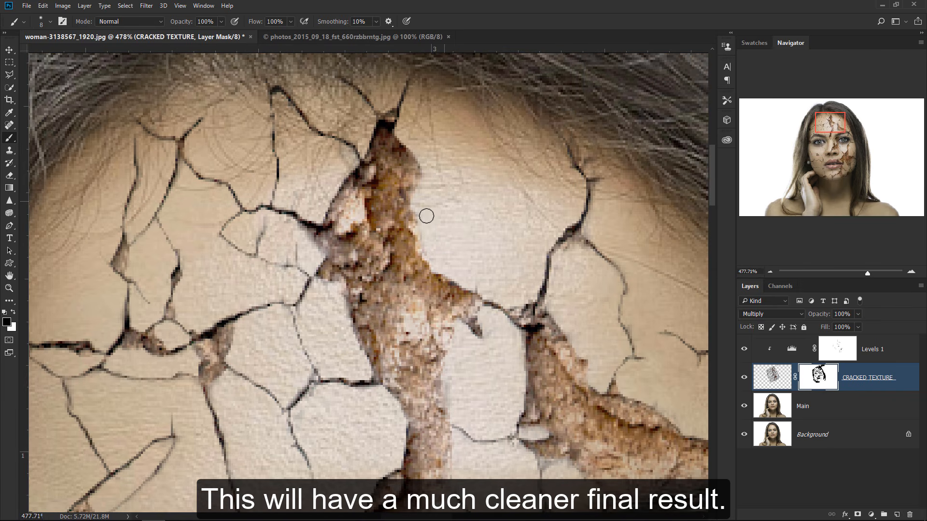
pyautogui.press(']')
pyautogui.scroll(-5, 384, 190)
pyautogui.hscroll(3, 383, 190)
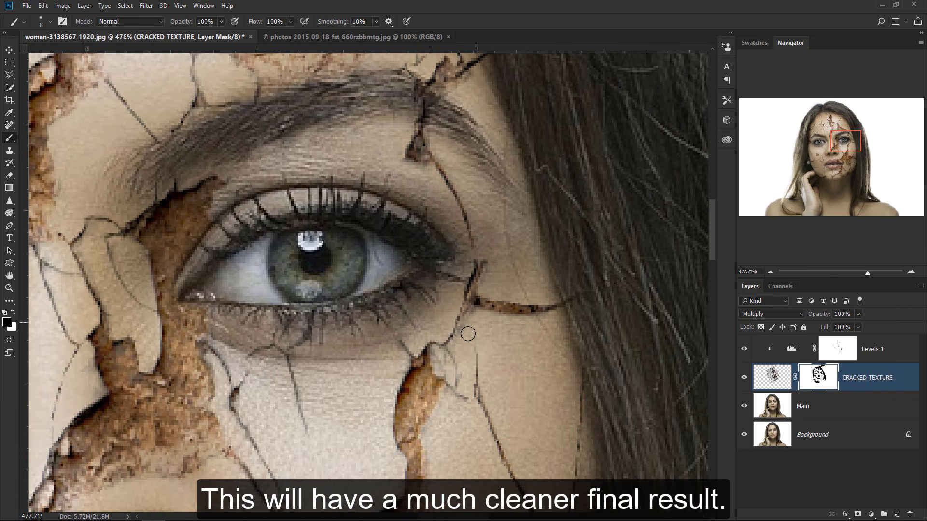
pyautogui.scroll(-3, 465, 331)
pyautogui.scroll(-8, 335, 331)
pyautogui.hscroll(-10, 321, 241)
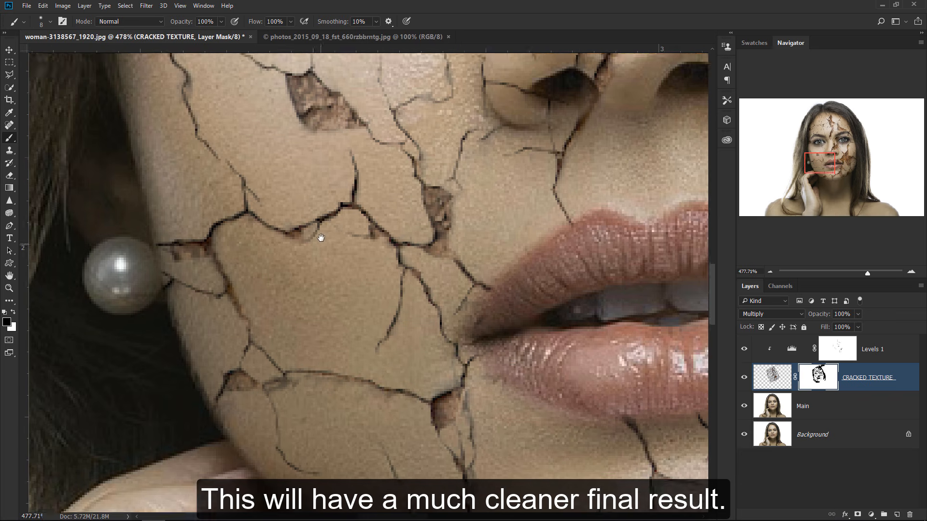
pyautogui.scroll(-1, 294, 367)
pyautogui.scroll(-4, 294, 366)
pyautogui.hscroll(4, 295, 367)
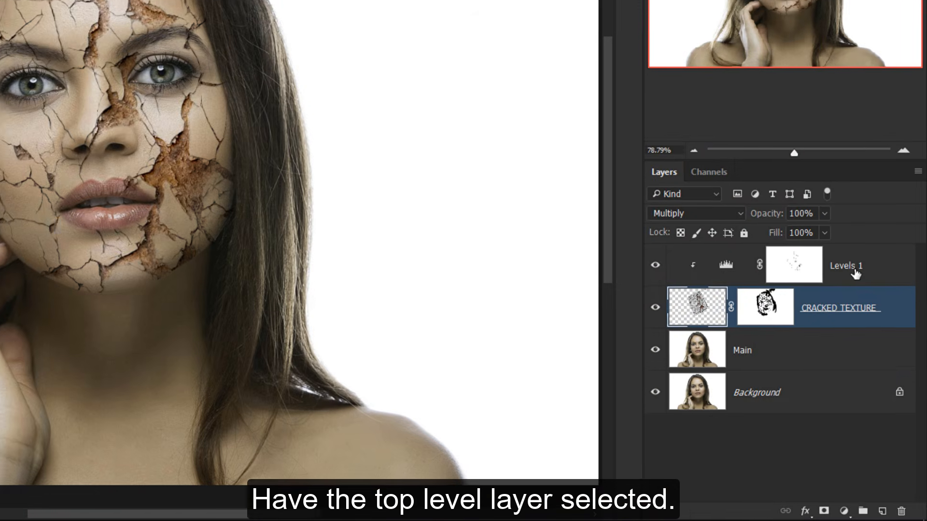
# Step: Add a Hue/Saturation adjustment above Levels 1, clipped to the layer below, with Saturation set to -10
pyautogui.click(879, 355)
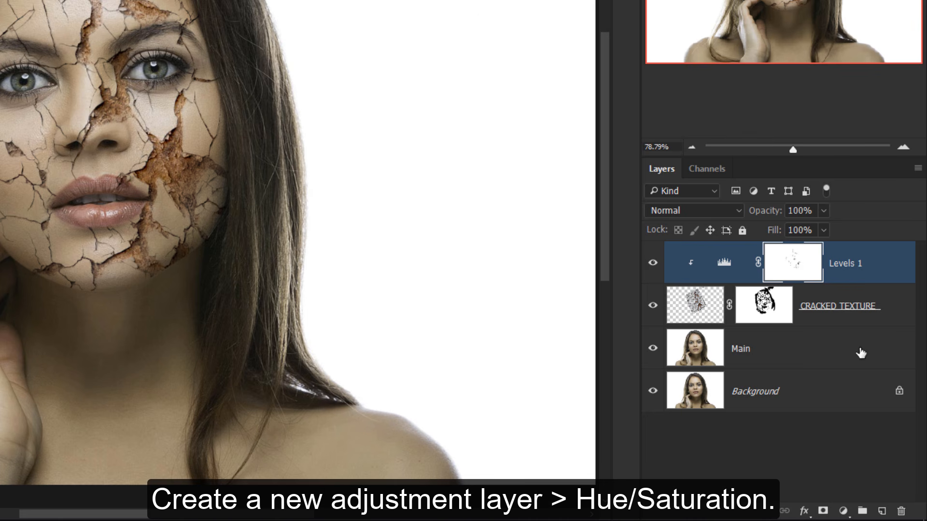
pyautogui.click(843, 511)
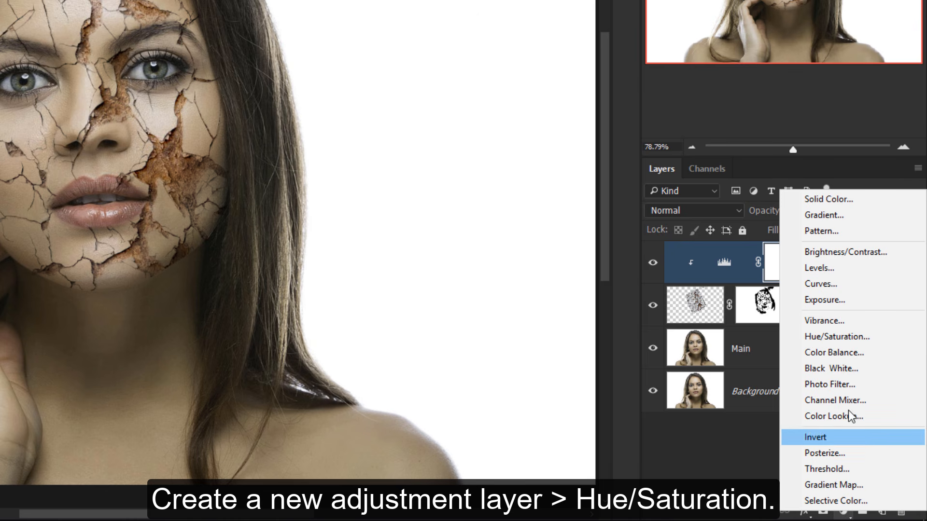
pyautogui.click(852, 343)
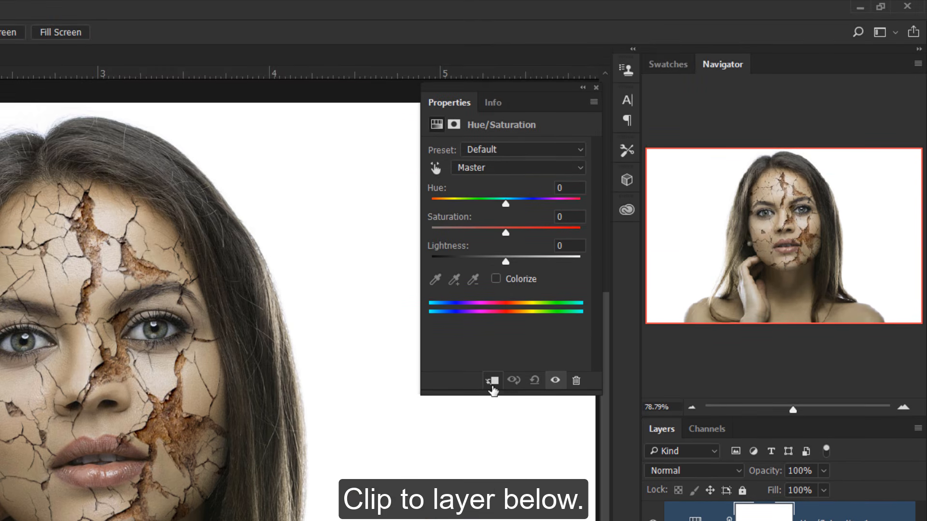
pyautogui.click(493, 381)
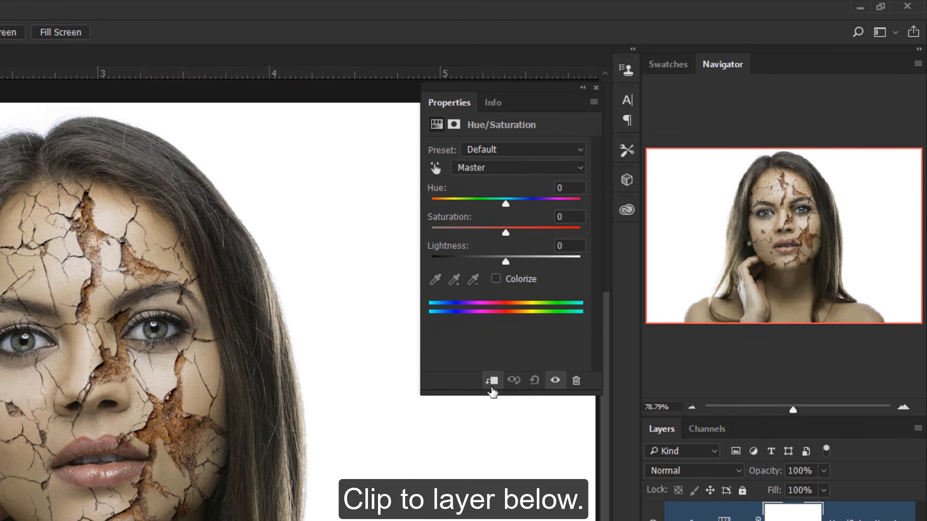
pyautogui.moveTo(505, 233); pyautogui.dragTo(499, 230)
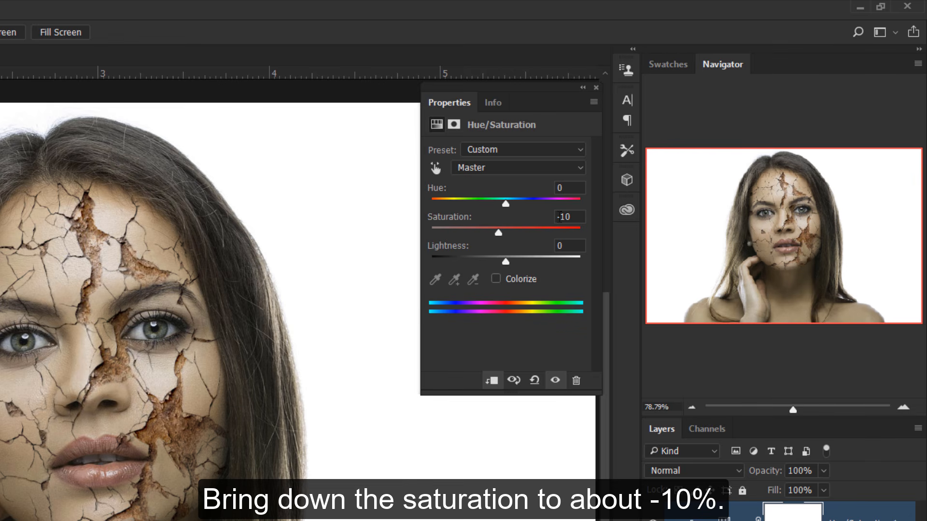
pyautogui.click(595, 87)
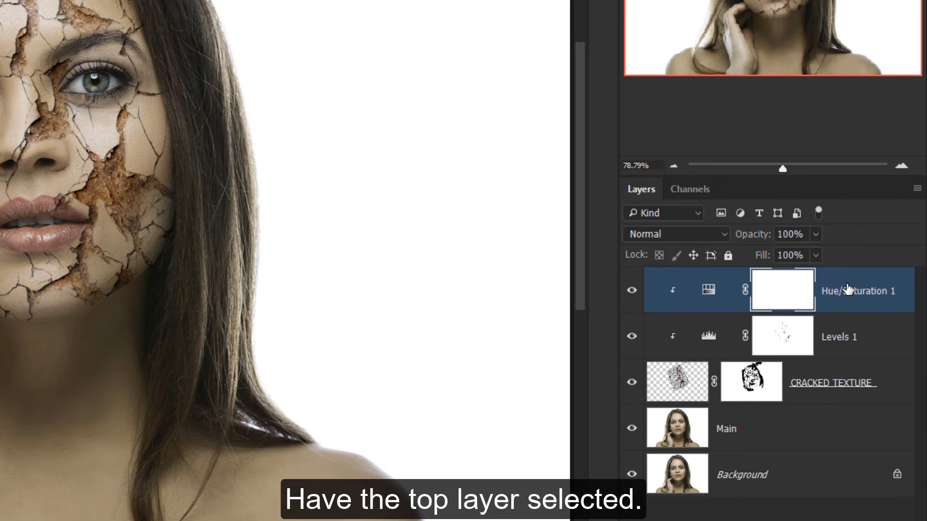
# Step: Stamp all visible layers into a new layer above Hue/Saturation 1 and name it MERGED
pyautogui.click(849, 291)
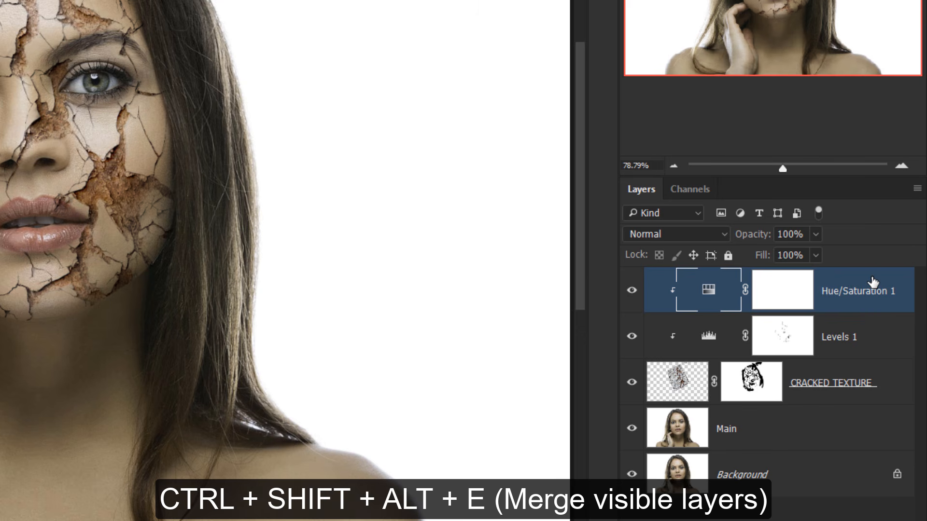
pyautogui.hotkey('ctrl', 'shift', 'alt', 'e')
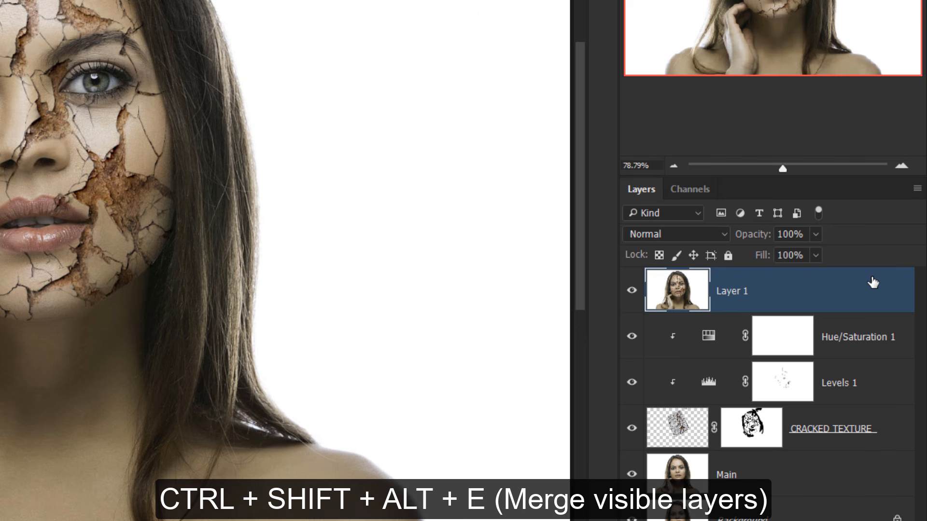
pyautogui.doubleClick(732, 291)
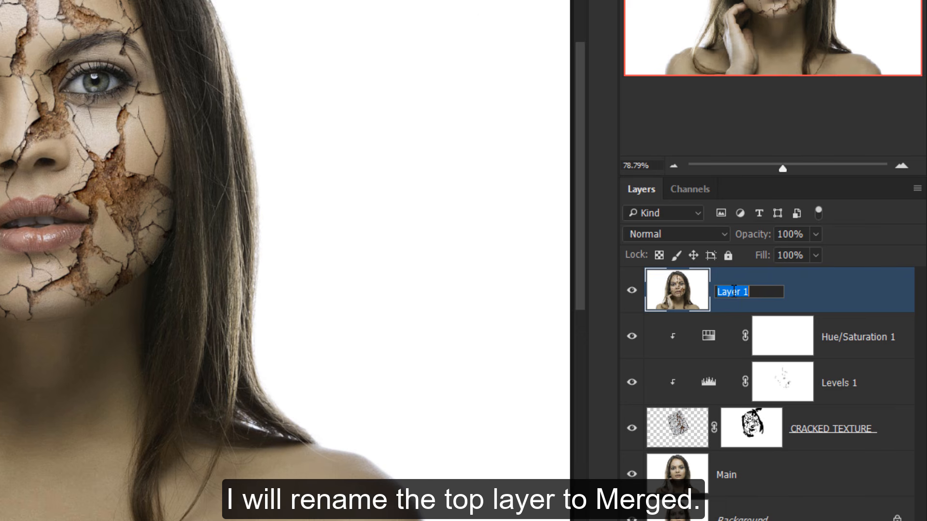
pyautogui.write('MERGED')
pyautogui.press('Return')
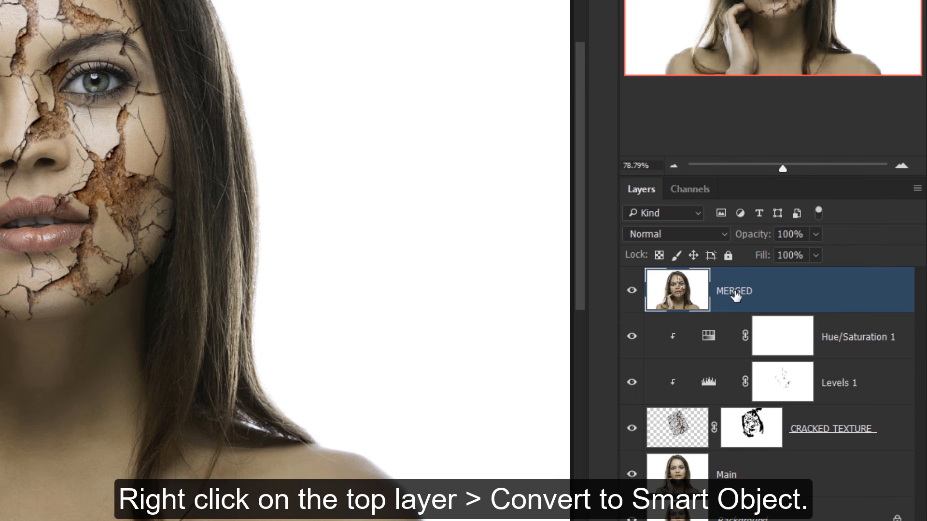
# Step: Convert the MERGED layer to a smart object and set a Sharpening Amount of 18 in the Camera Raw Filter
pyautogui.rightClick(770, 302)
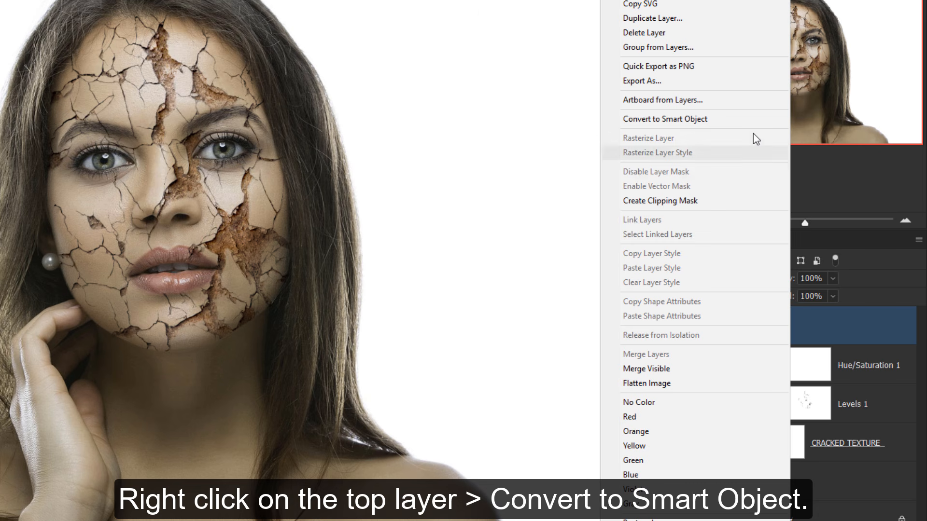
pyautogui.click(753, 122)
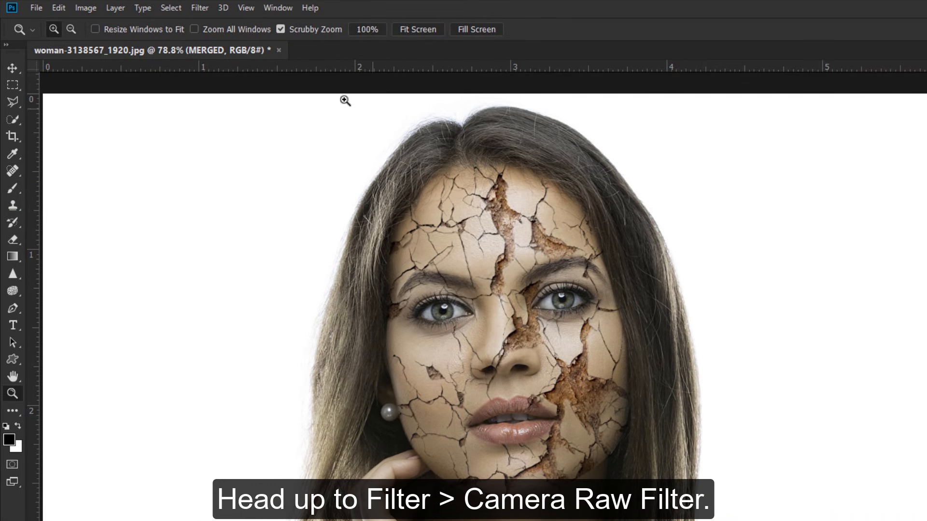
pyautogui.click(200, 8)
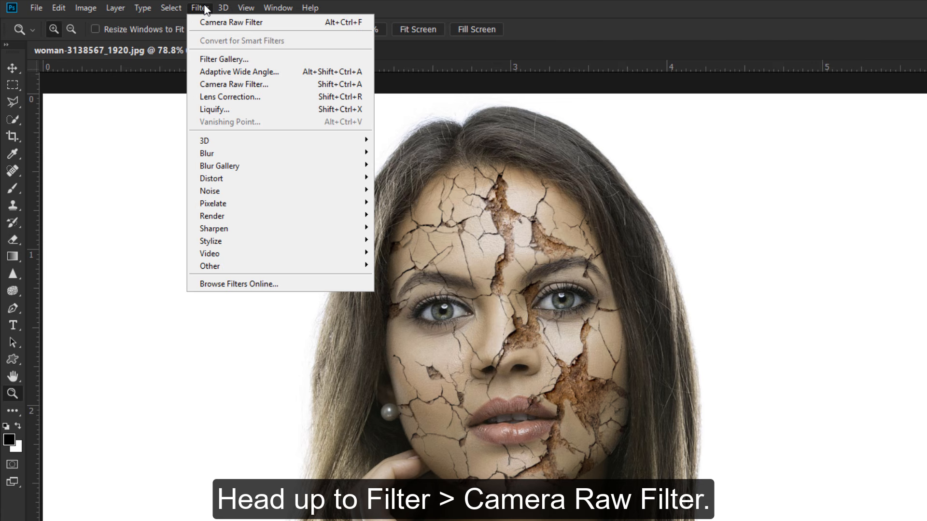
pyautogui.click(224, 85)
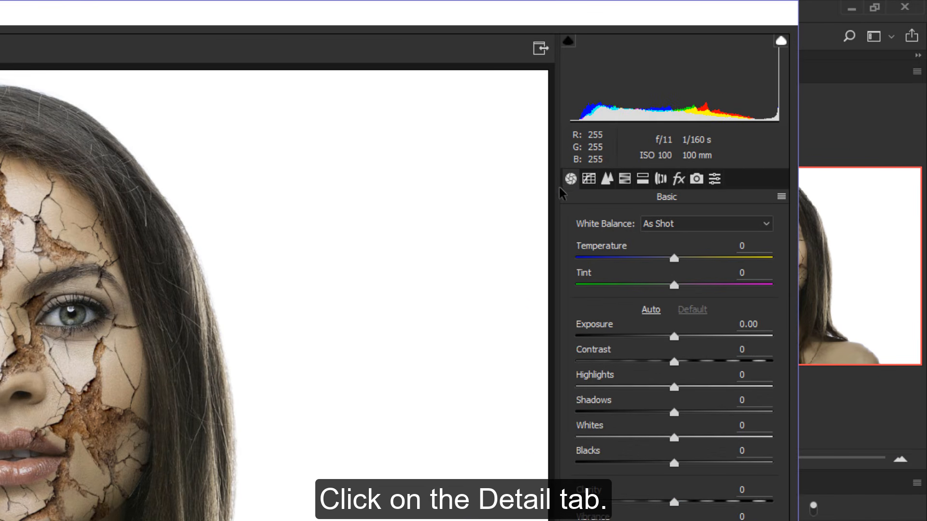
pyautogui.click(610, 182)
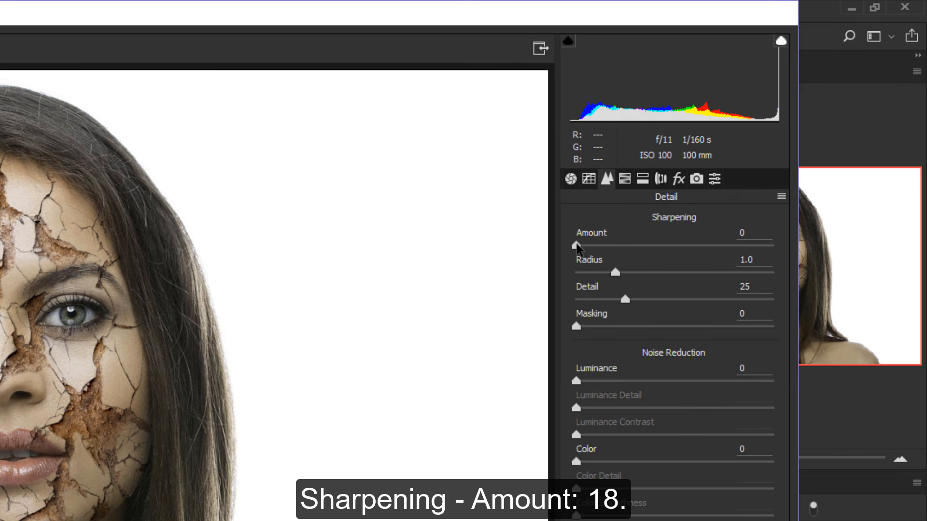
pyautogui.moveTo(577, 245); pyautogui.dragTo(594, 246)
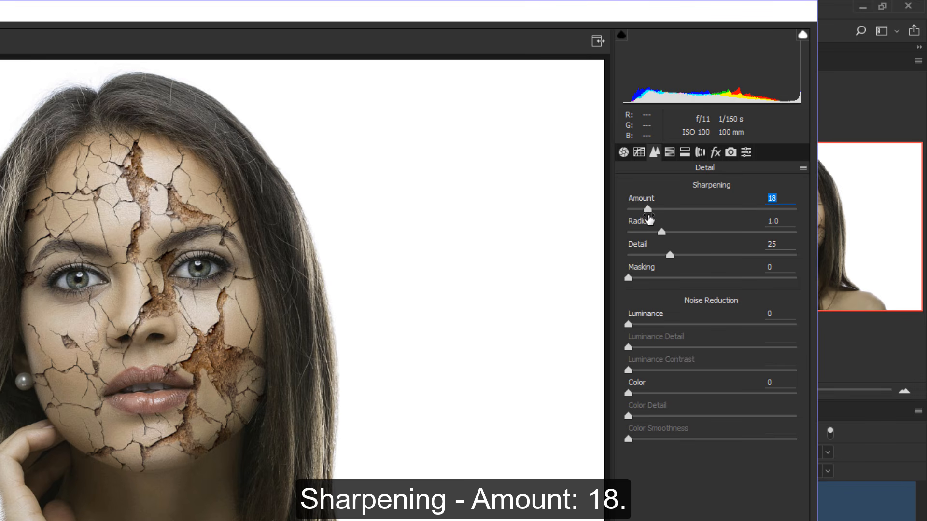
# Step: Add Camera Raw grain with Amount 15, Size 10 and Roughness 0, and apply the filter to the MERGED layer
pyautogui.click(257, 300)
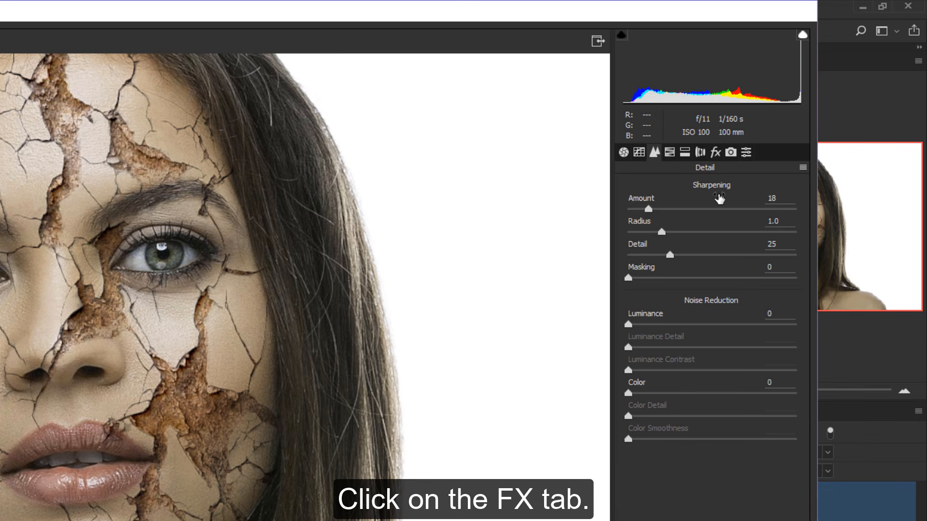
pyautogui.click(715, 153)
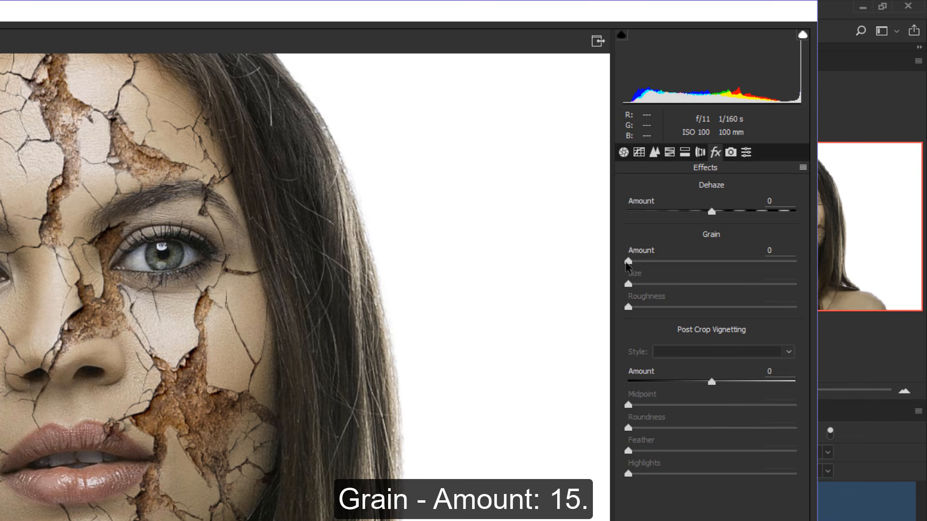
pyautogui.moveTo(627, 261); pyautogui.dragTo(645, 288)
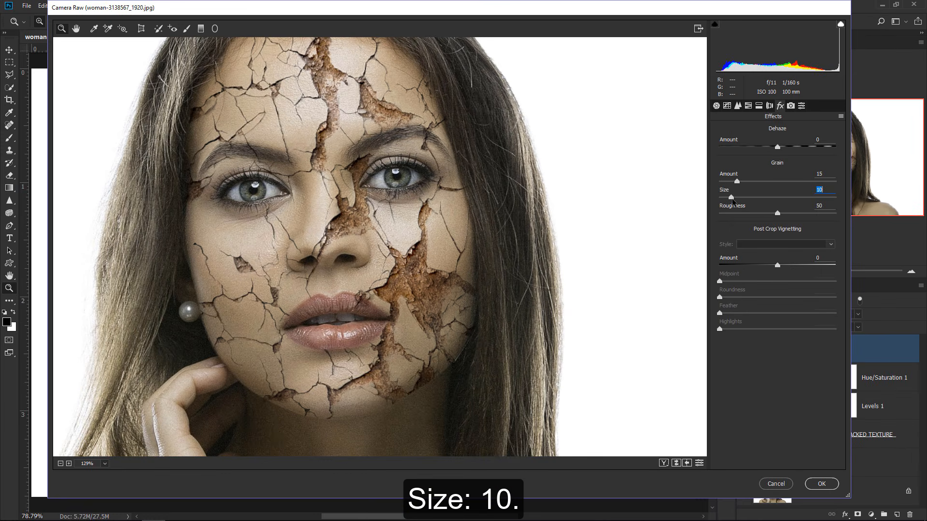
pyautogui.moveTo(778, 215); pyautogui.dragTo(695, 209)
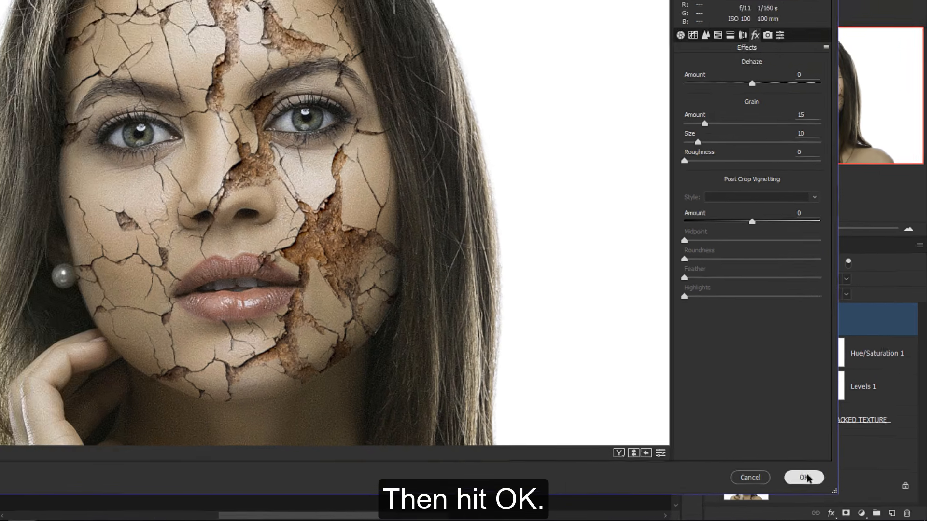
pyautogui.click(786, 471)
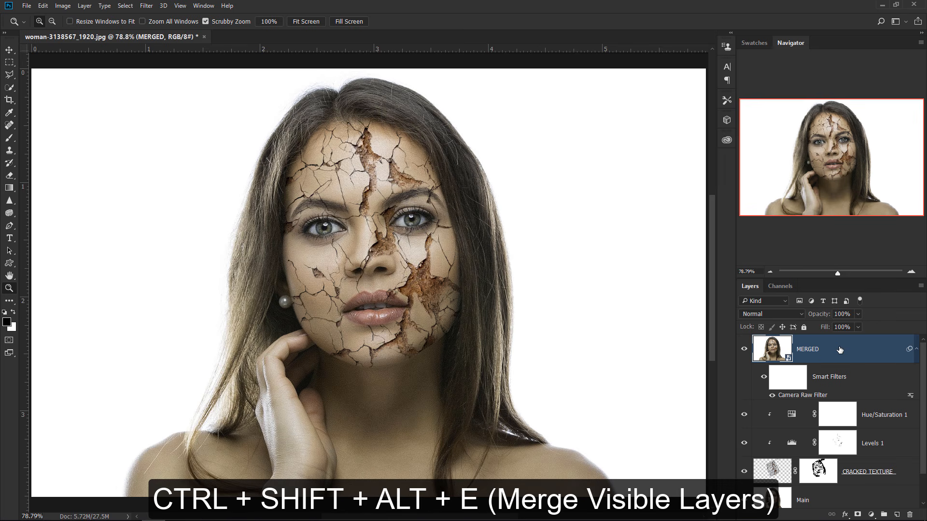
# Step: Stamp all visible layers into a new layer above MERGED and name it VIGNETTE
pyautogui.hotkey('ctrl', 'shift', 'alt', 'e')
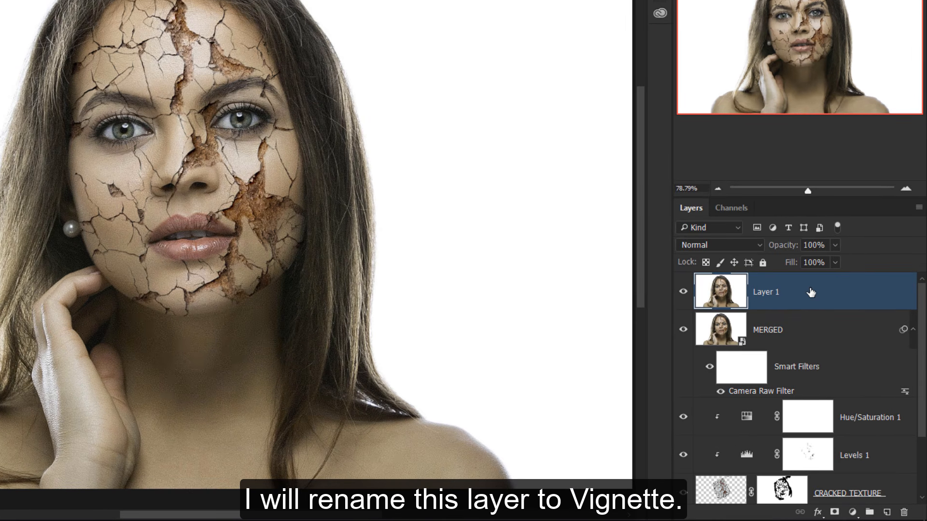
pyautogui.doubleClick(762, 292)
pyautogui.write('Vi')
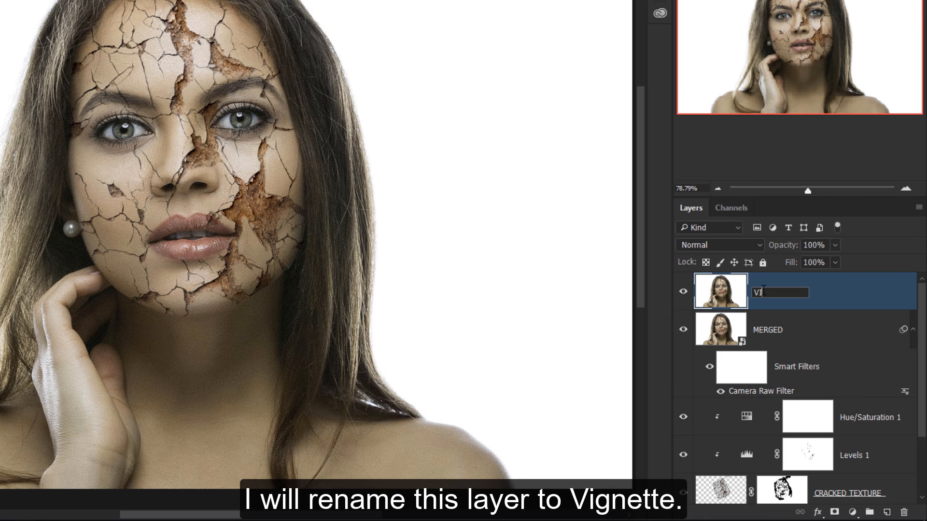
pyautogui.press('Return')
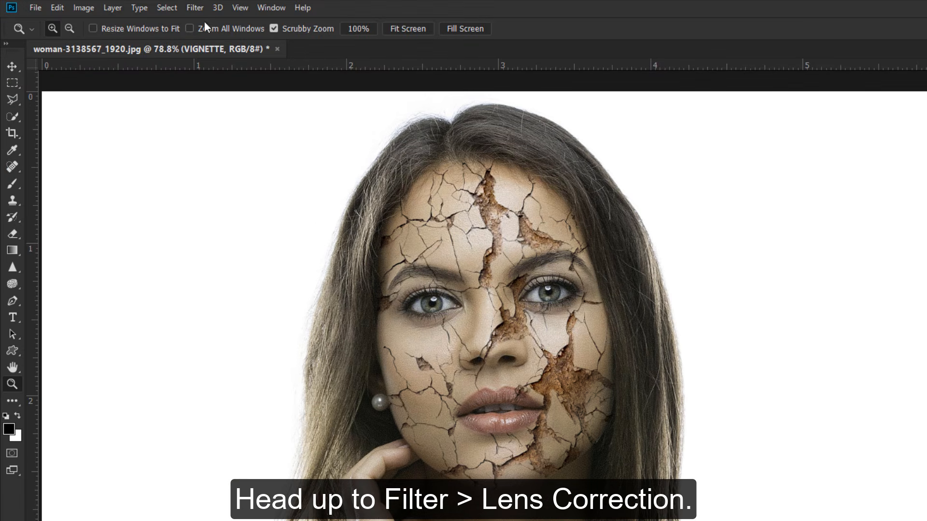
# Step: Darken the edges of the VIGNETTE layer using Lens Correction with a custom Vignette Amount of -50
pyautogui.click(196, 8)
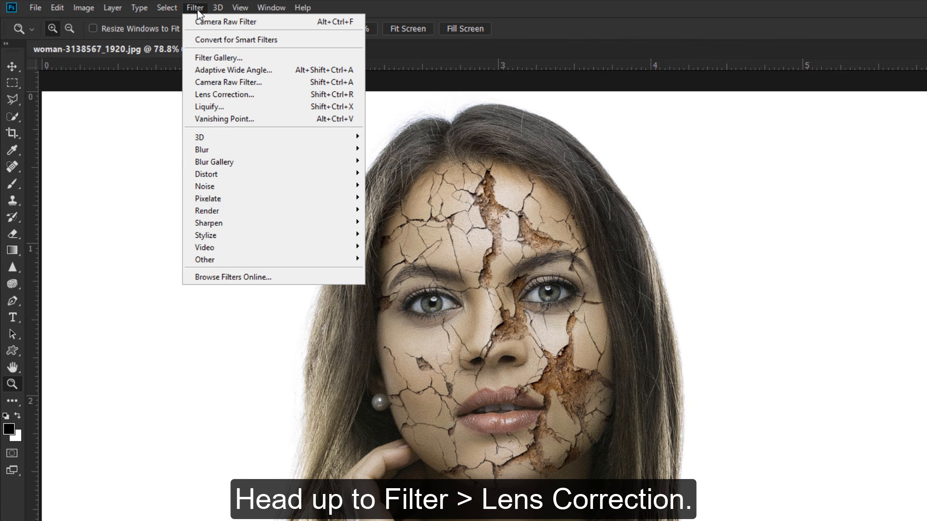
pyautogui.click(212, 95)
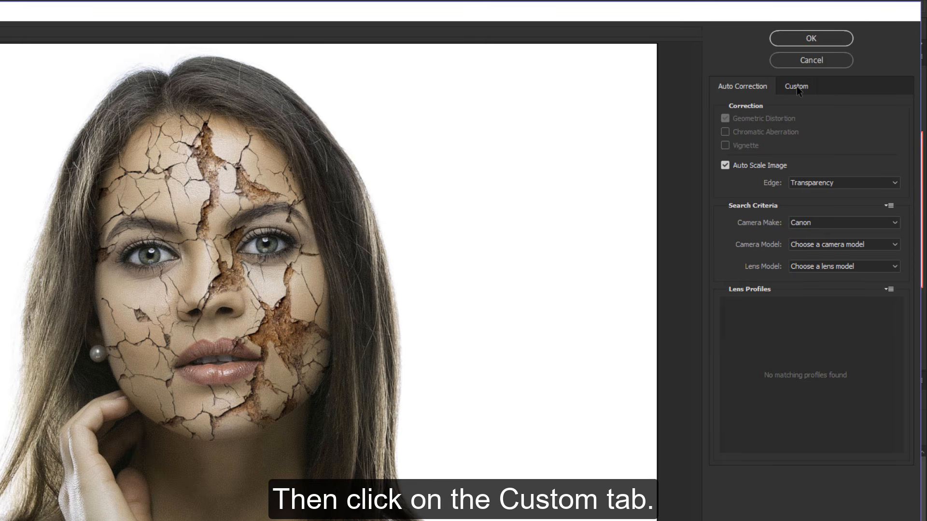
pyautogui.click(797, 88)
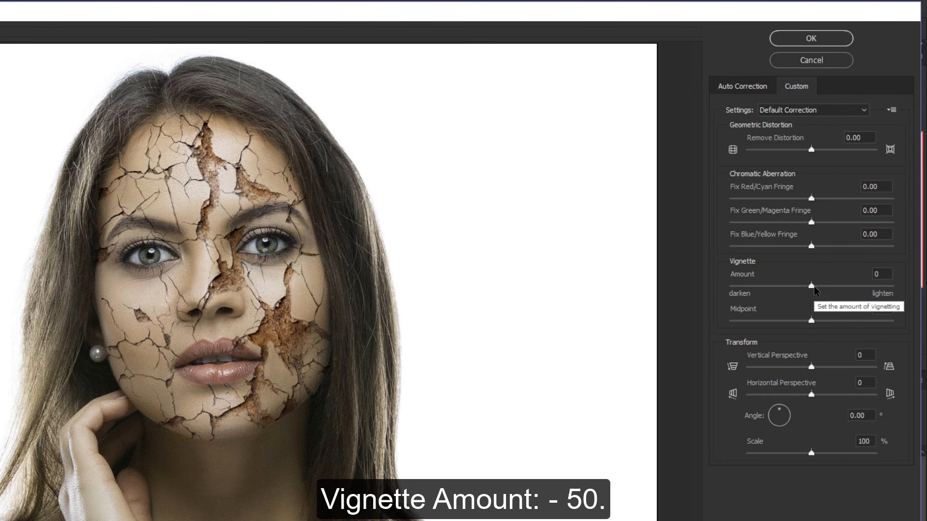
pyautogui.moveTo(814, 288); pyautogui.dragTo(773, 285)
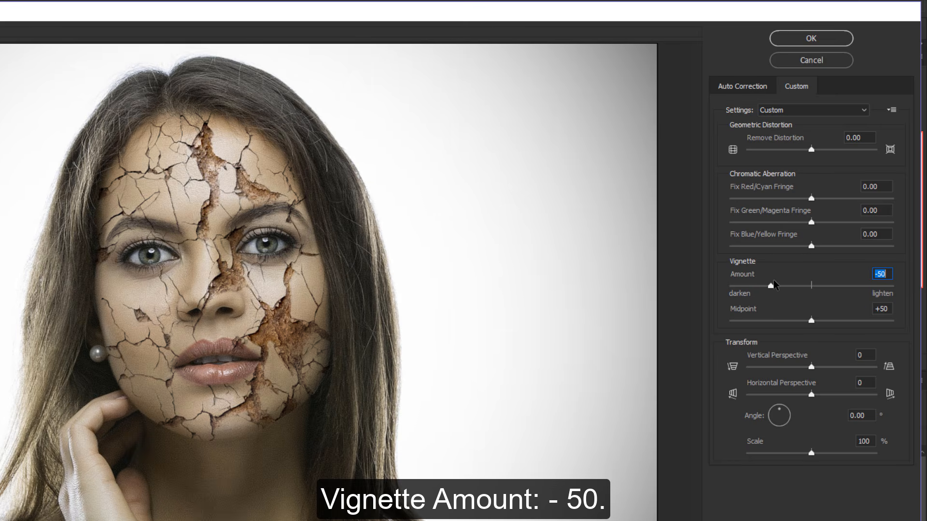
pyautogui.click(811, 38)
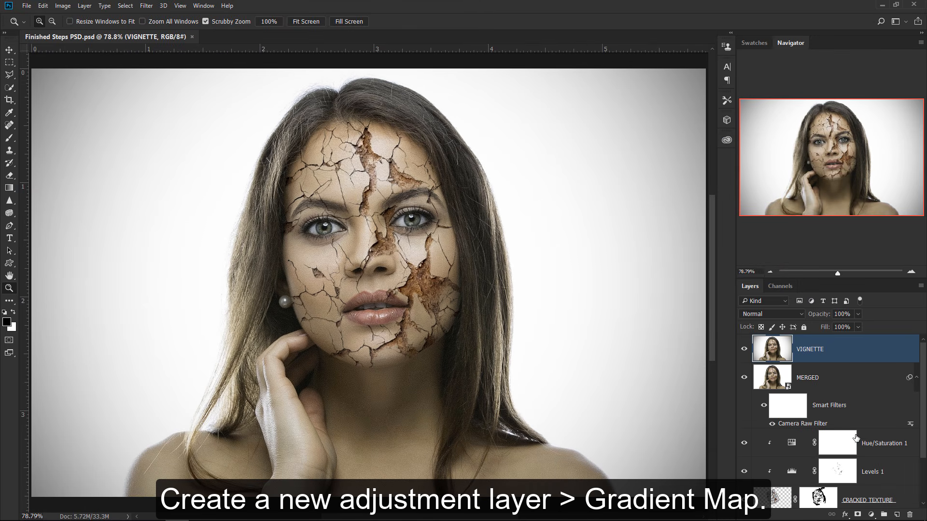
# Step: Add a Gradient Map adjustment layer above VIGNETTE using the Violet, Orange gradient preset
pyautogui.click(871, 514)
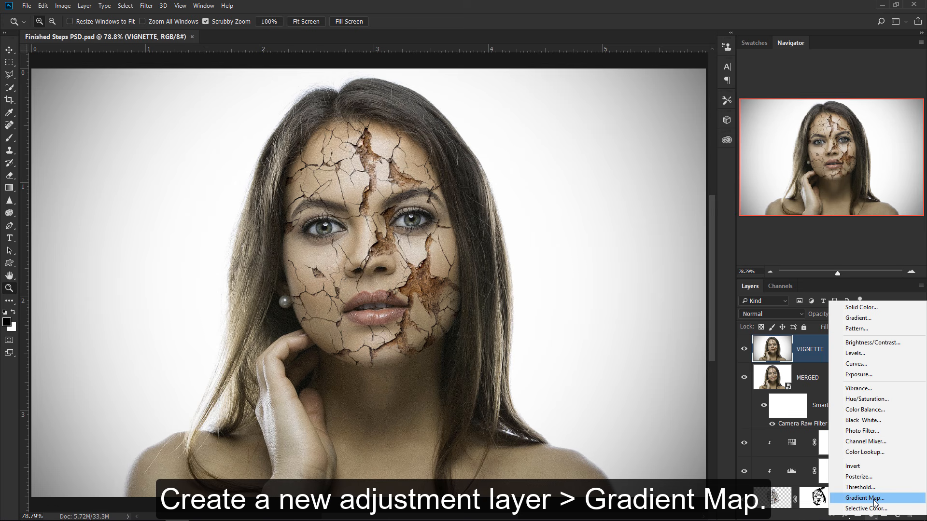
pyautogui.click(874, 504)
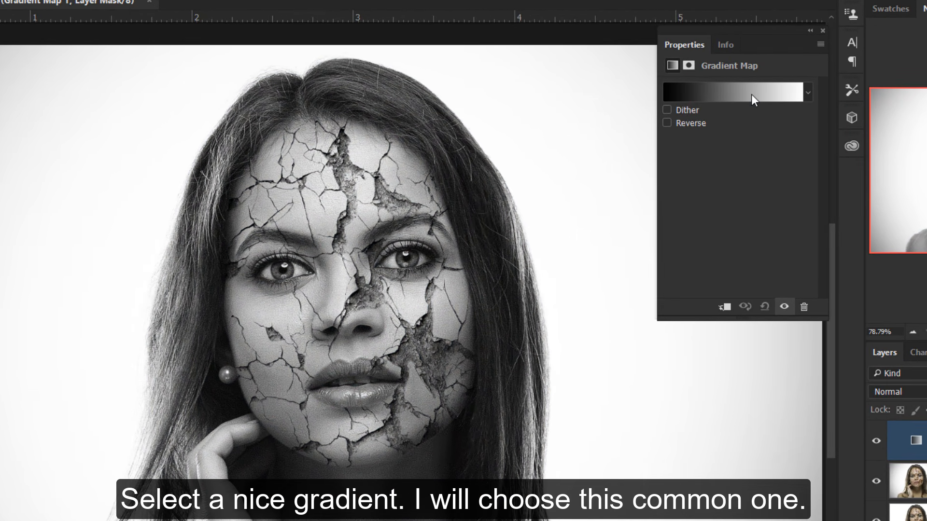
pyautogui.click(751, 94)
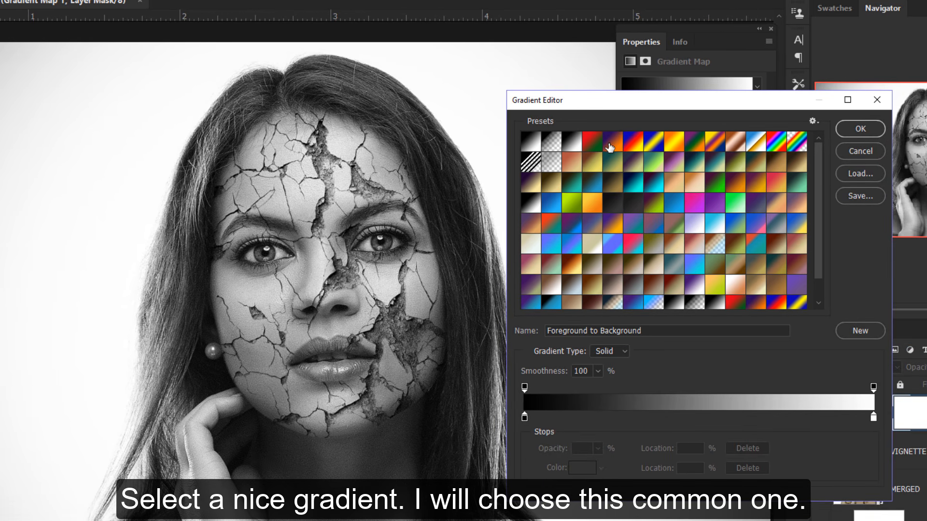
pyautogui.click(619, 144)
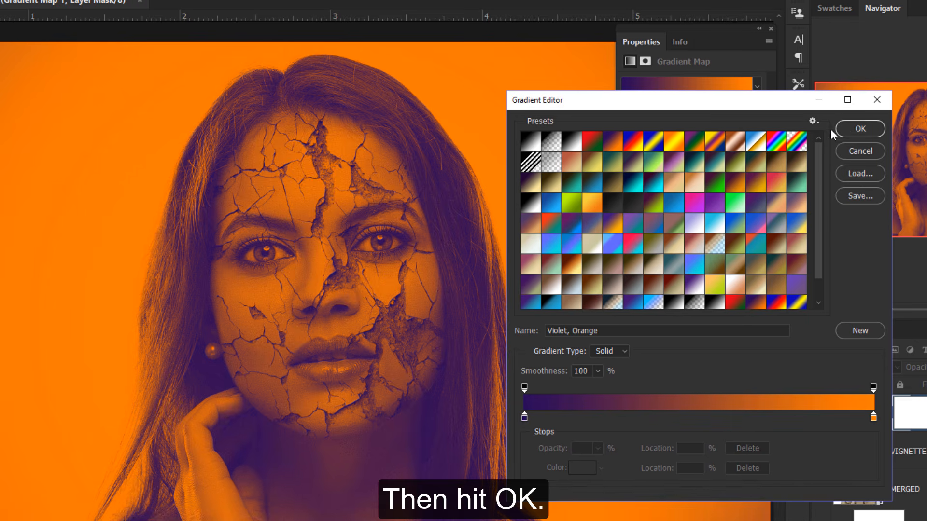
pyautogui.click(850, 129)
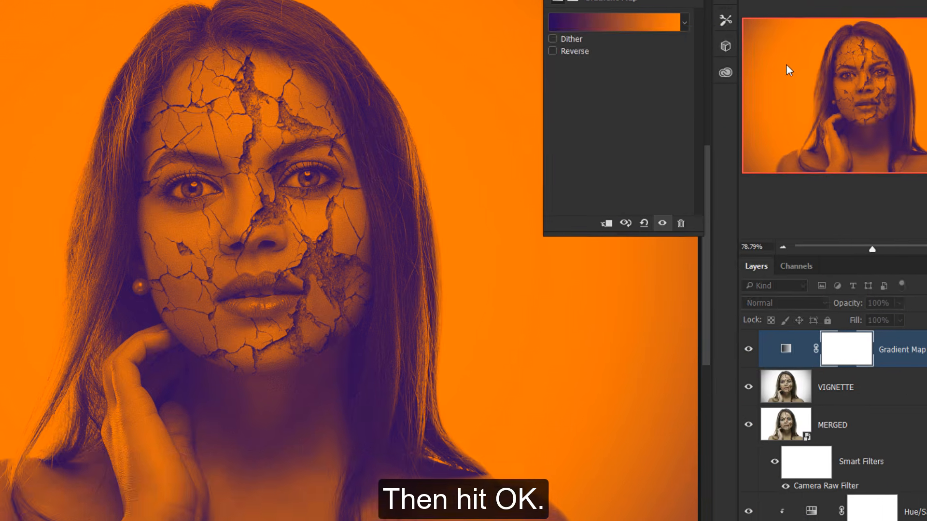
# Step: Lower the Gradient Map layer's opacity to 13% and compare the image with and without it
pyautogui.moveTo(783, 246); pyautogui.dragTo(736, 249)
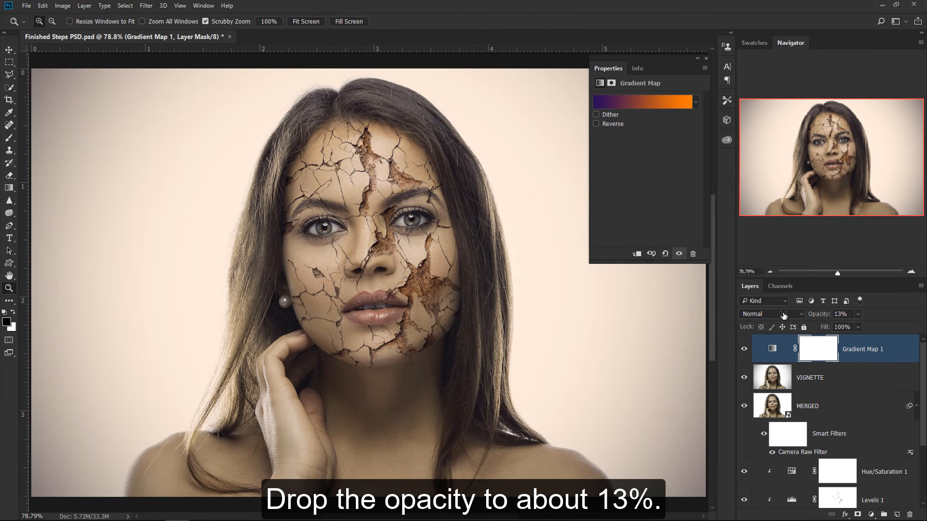
pyautogui.click(744, 349)
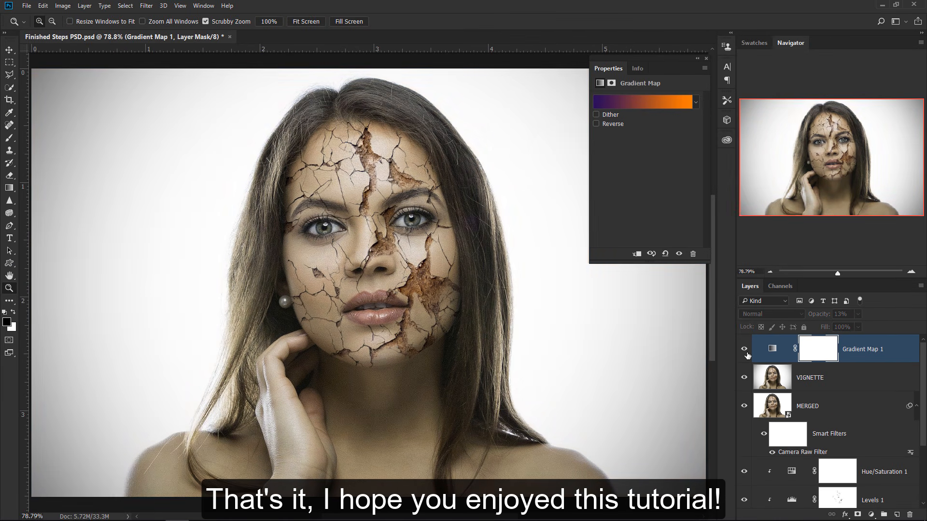
pyautogui.click(744, 349)
pyautogui.click(706, 58)
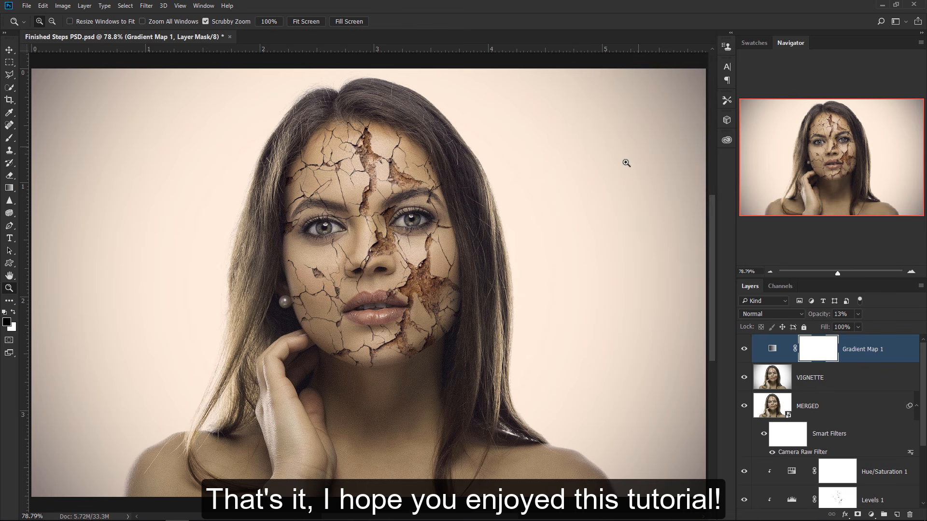